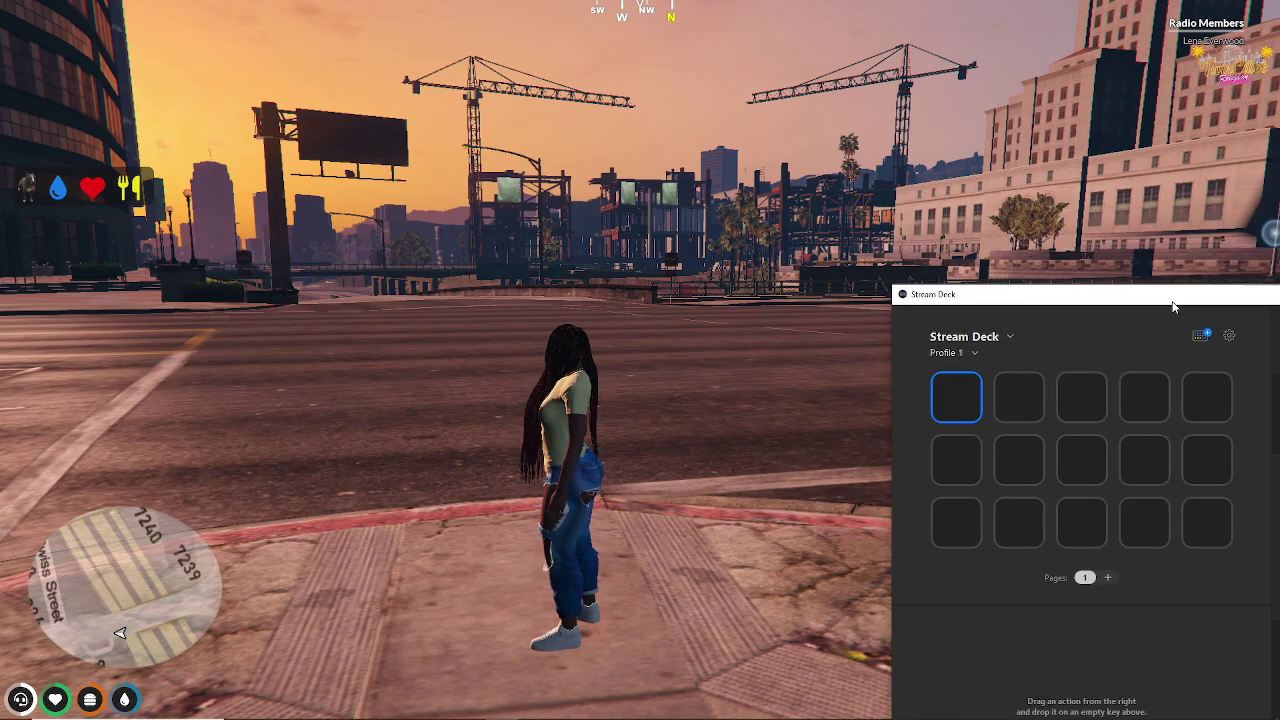
Step: Center the window, find Multi Action by searching 'multi', and place it on the first key
left_click_drag(1172, 302, 519, 135)
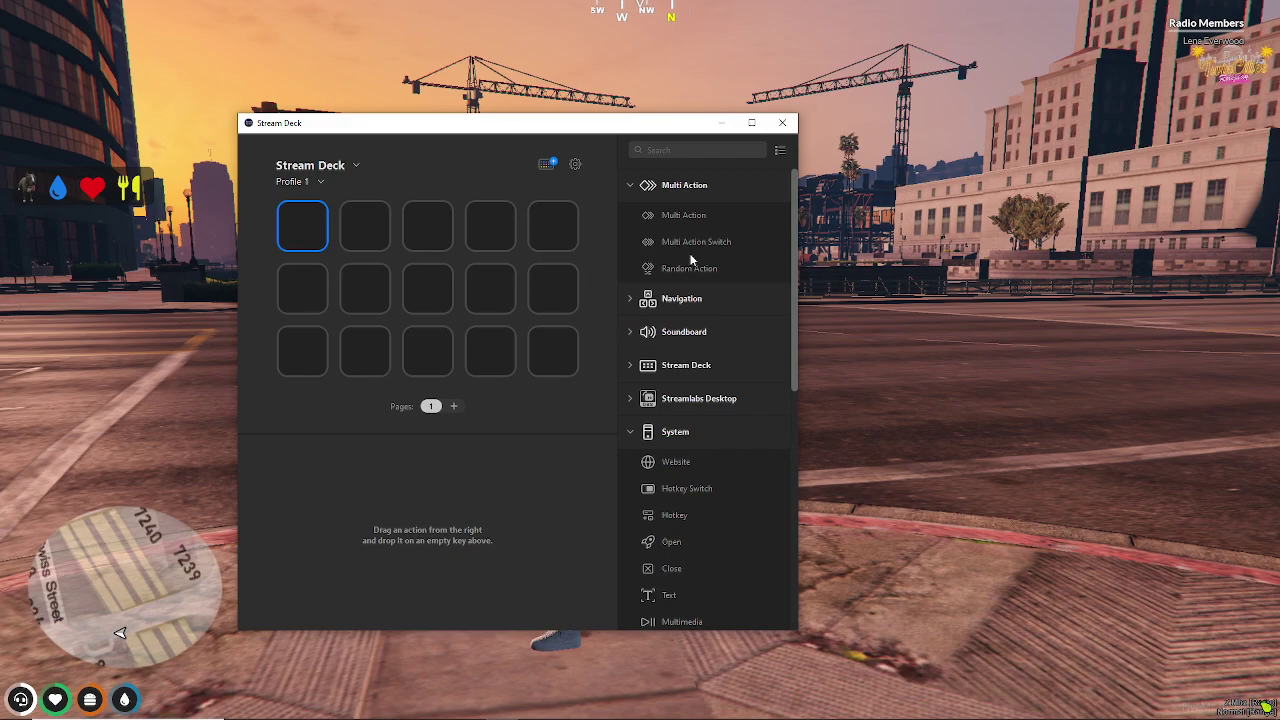
left_click(703, 151)
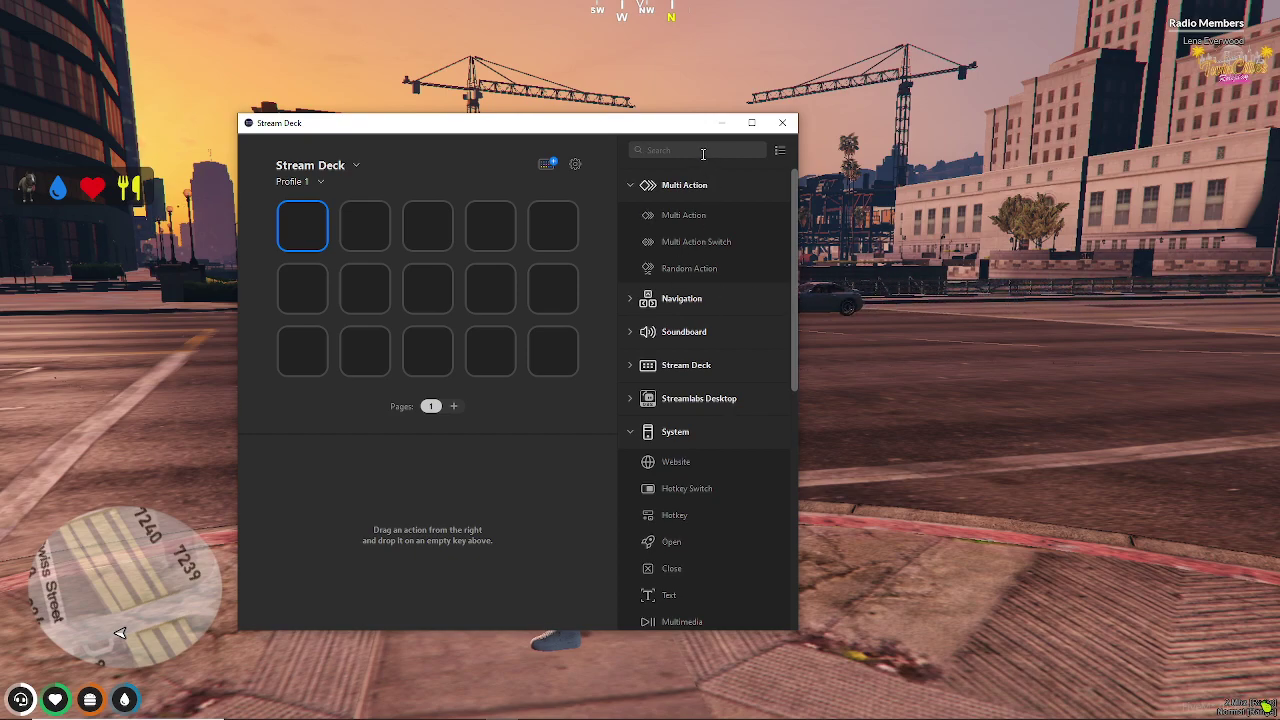
type("multi")
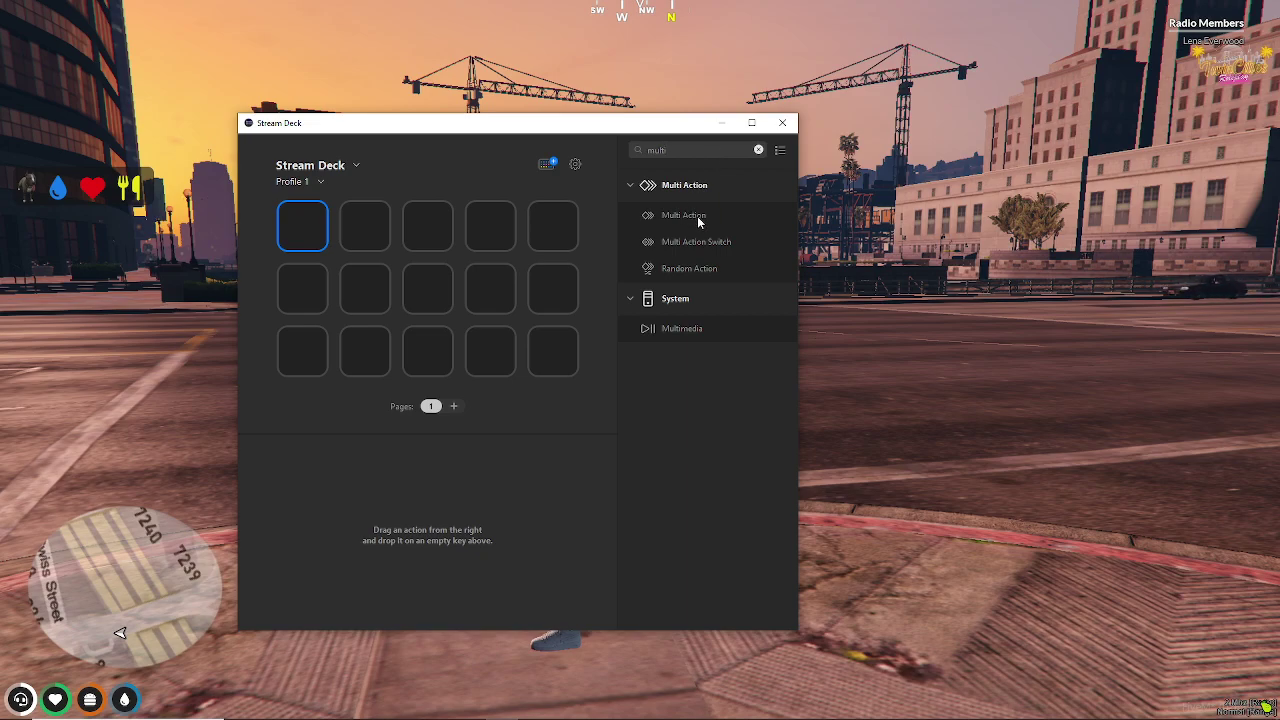
left_click_drag(697, 216, 305, 223)
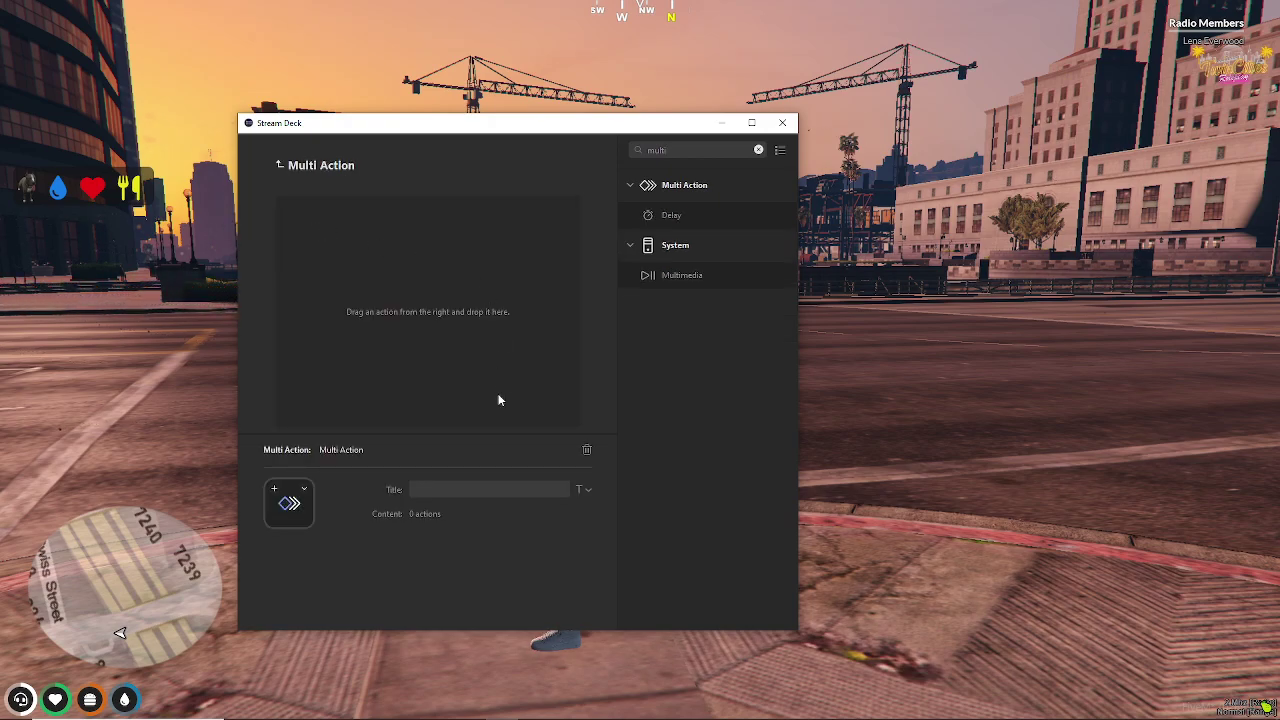
Step: Add a System Hotkey step to the Multi Action, titled T and sending the T key
double_click(668, 150)
key("BackSpace")
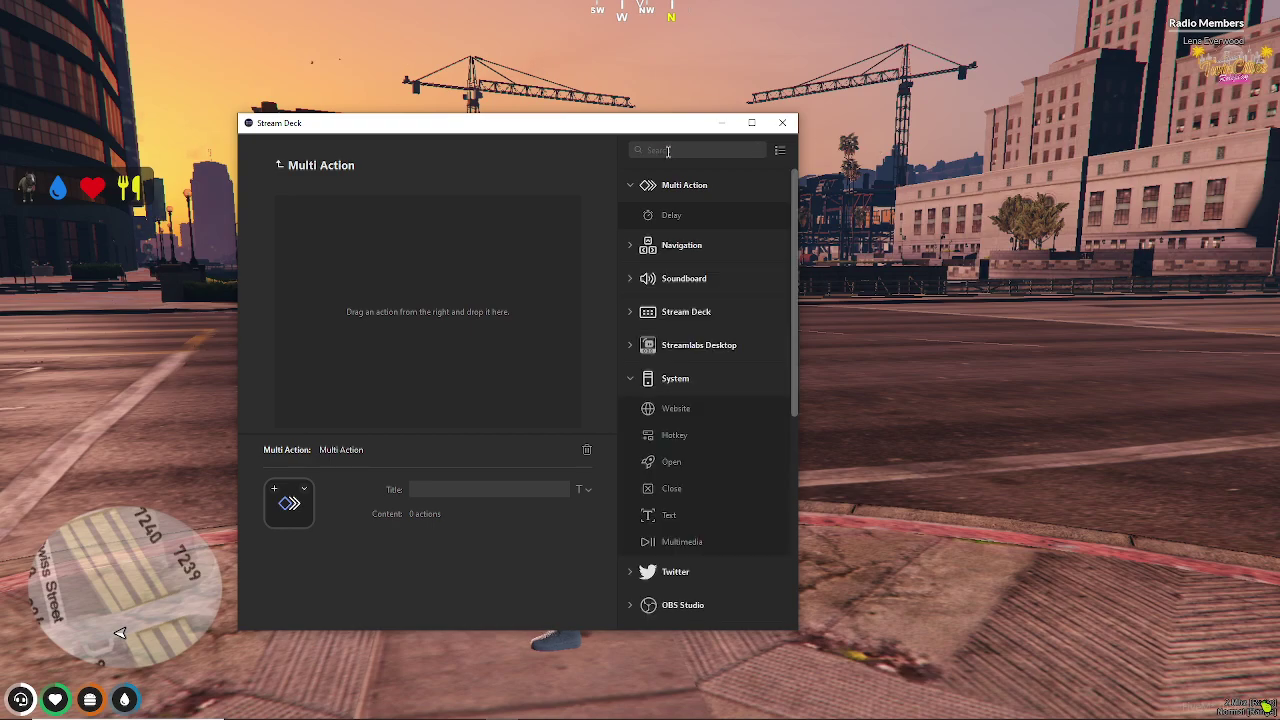
type("hotk")
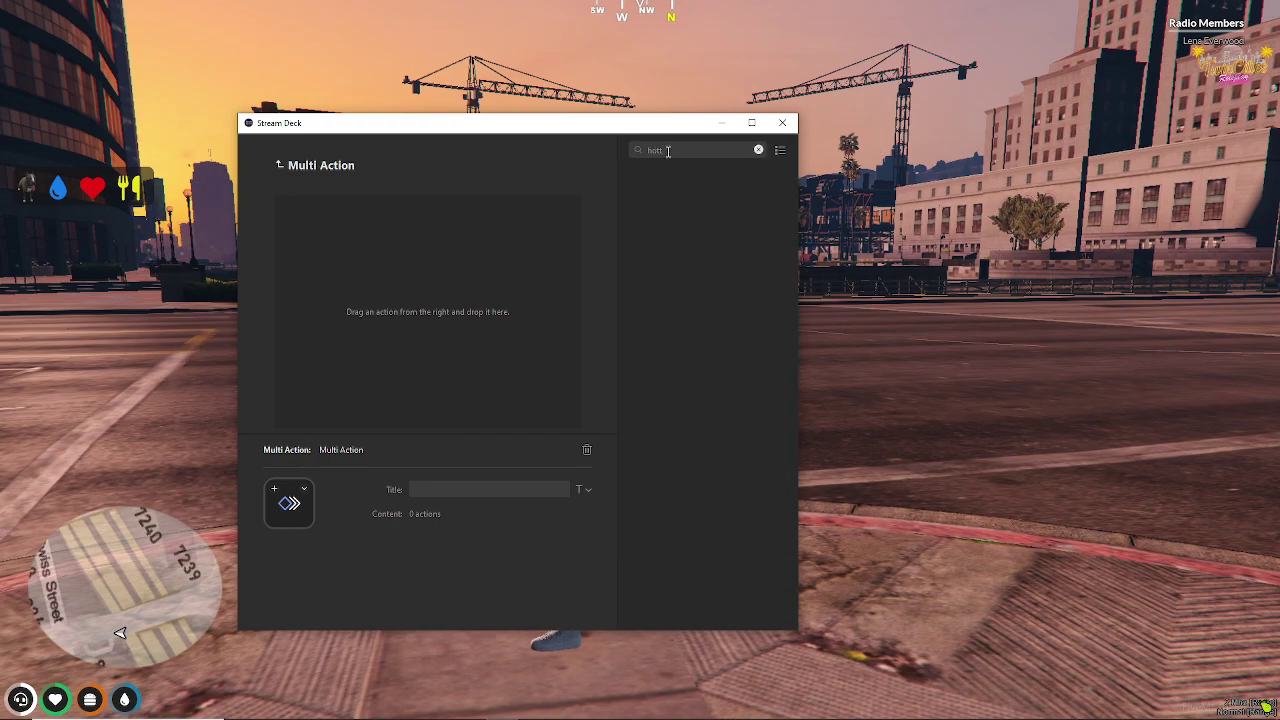
key("BackSpace")
left_click_drag(675, 218, 417, 244)
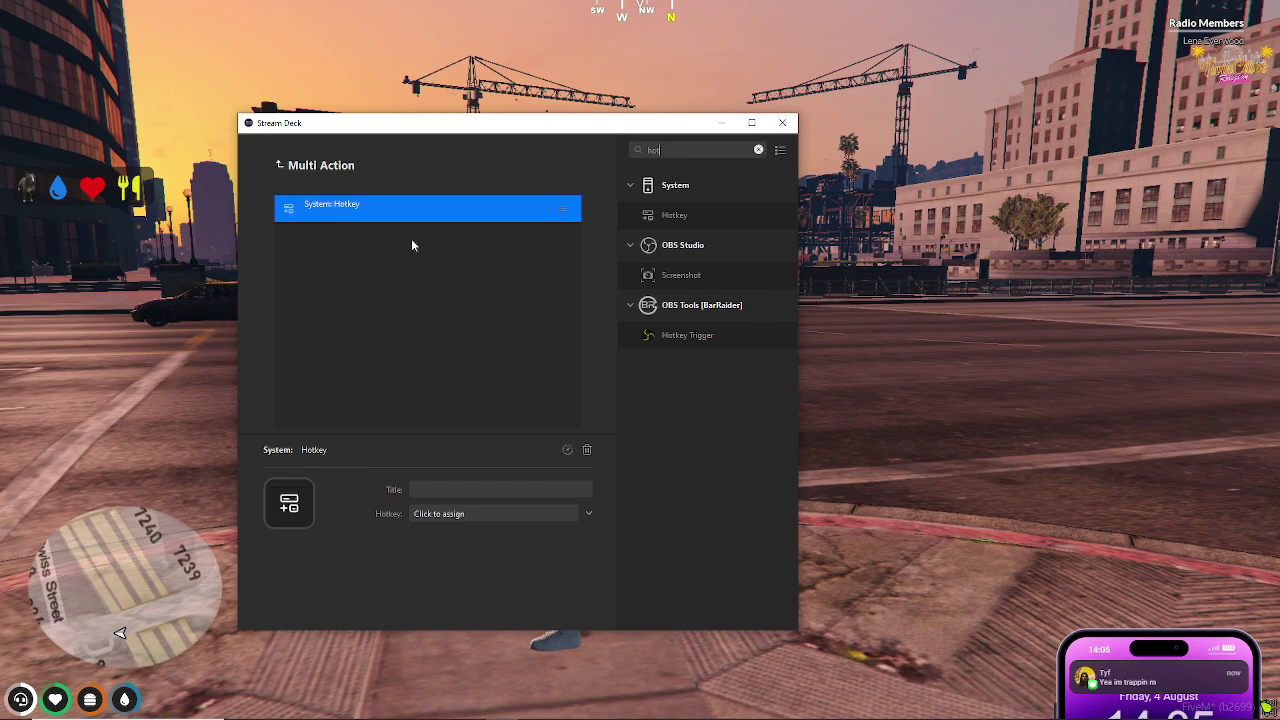
left_click(494, 488)
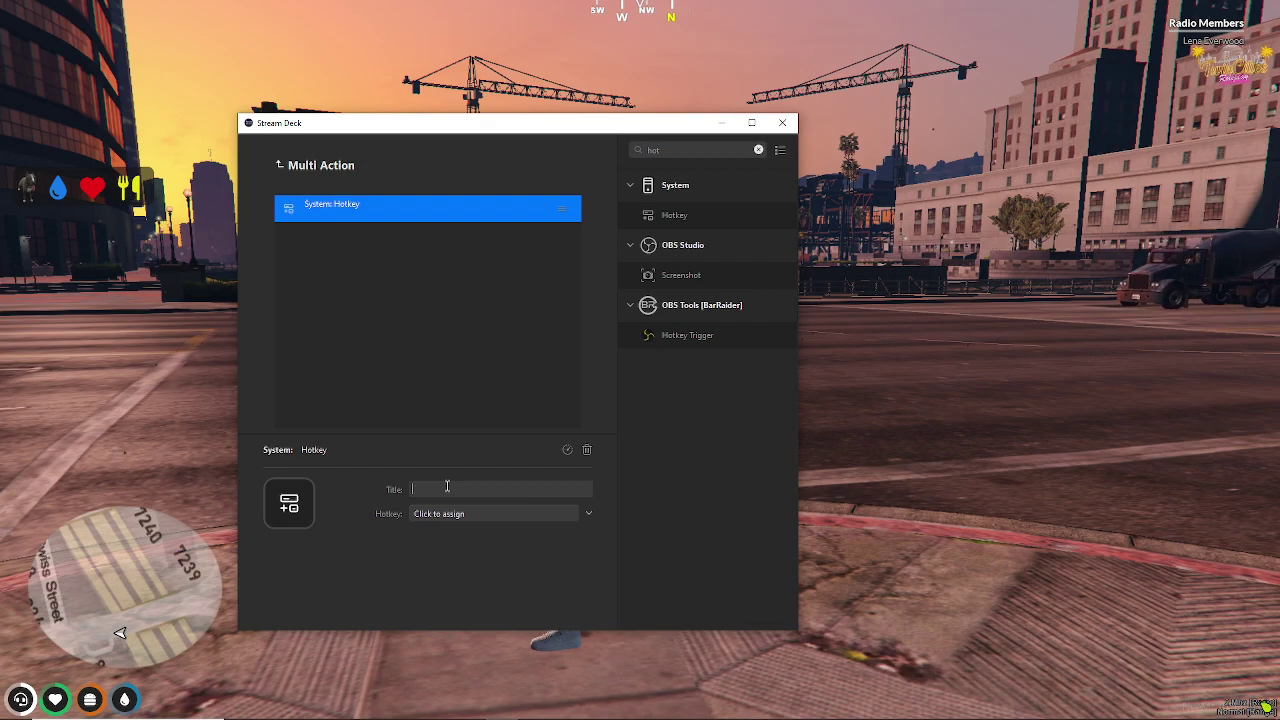
type("TT")
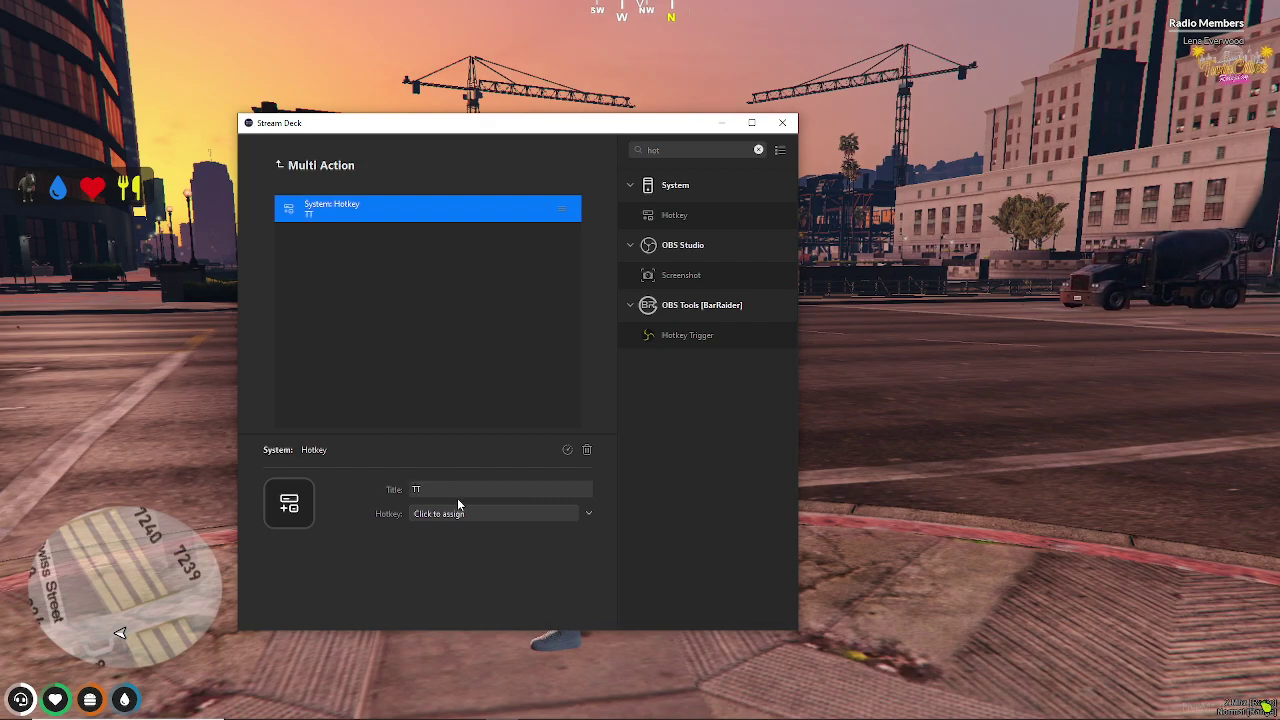
key("BackSpace")
left_click(457, 514)
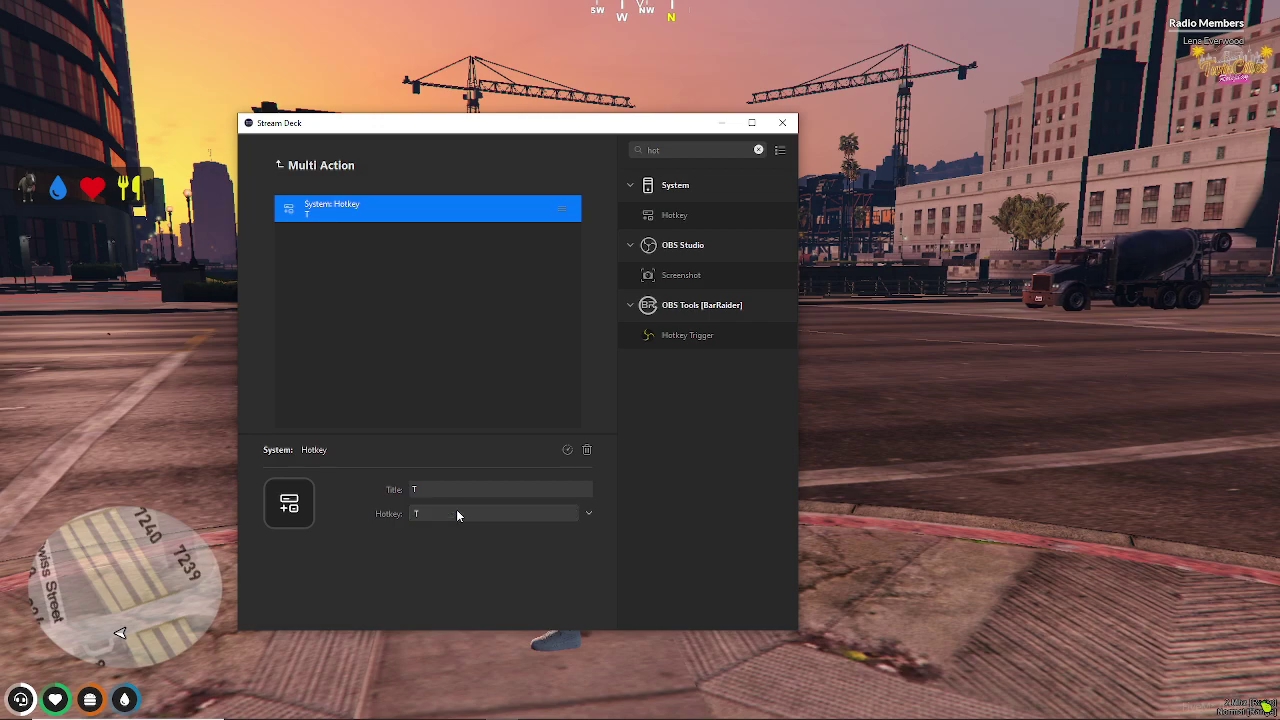
key("t")
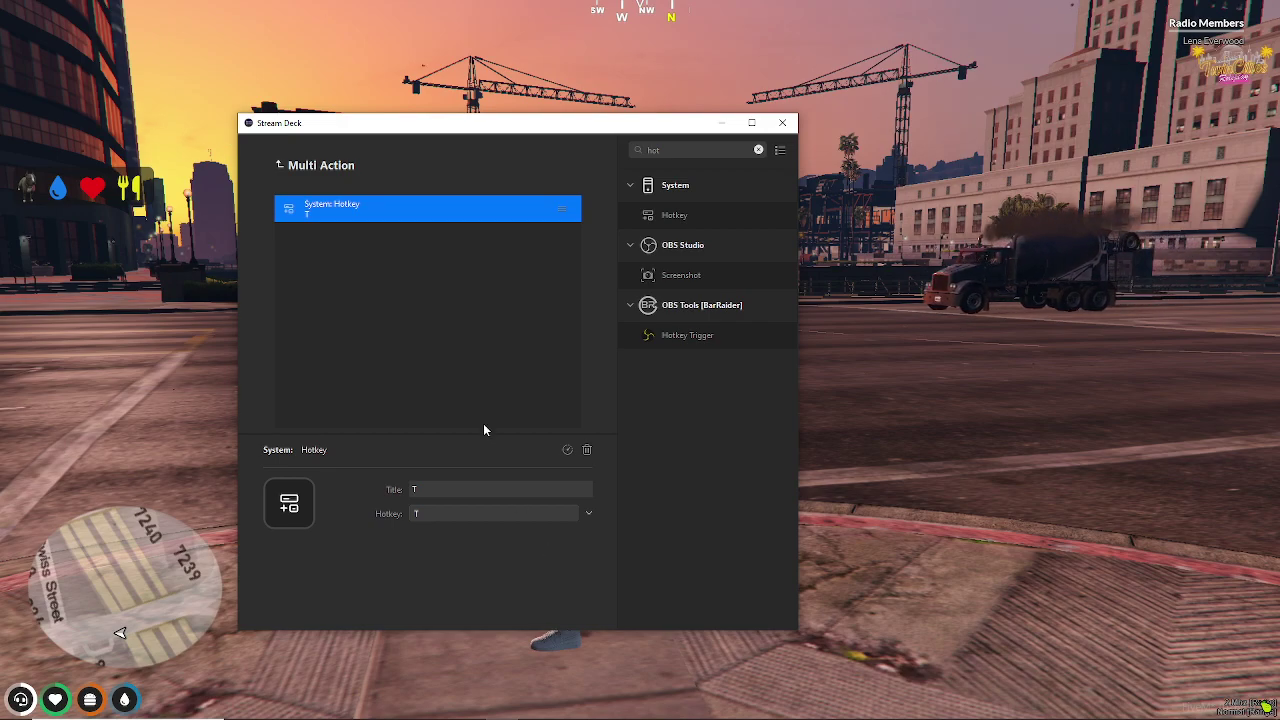
left_click(523, 311)
Step: Add a System Text step titled '/me starting feel the music and her liquor'
double_click(680, 150)
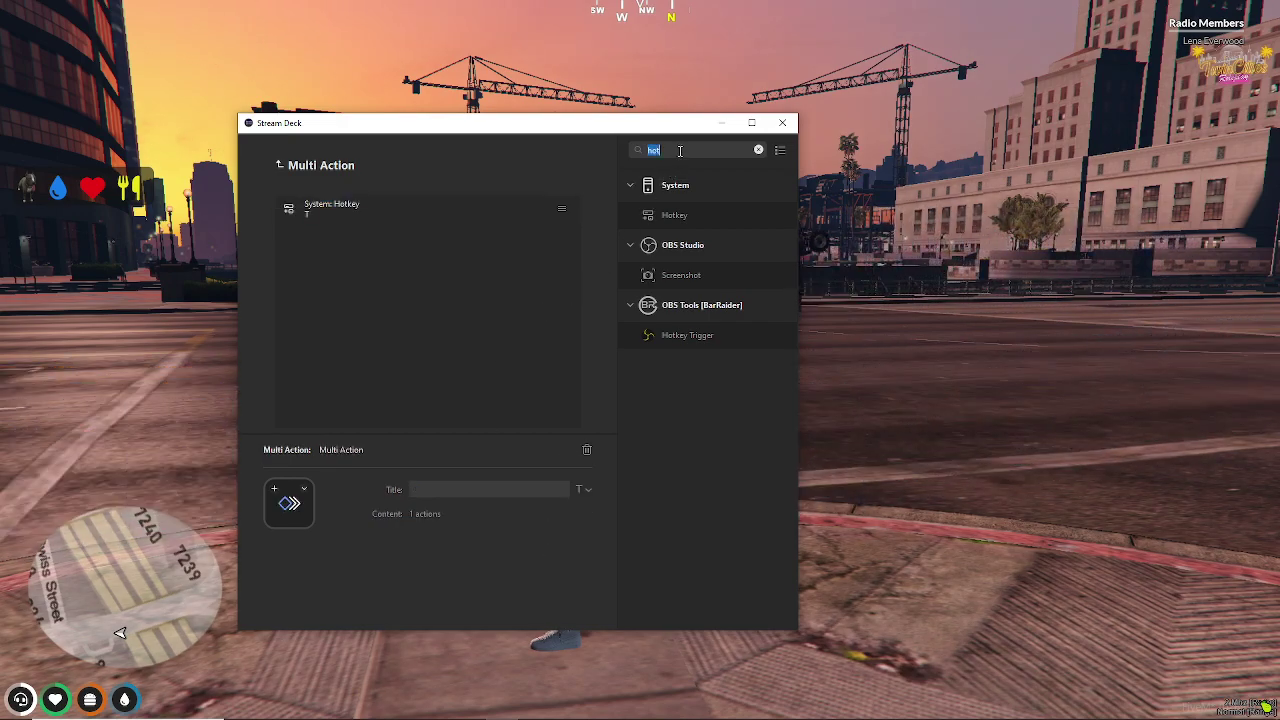
type("TE")
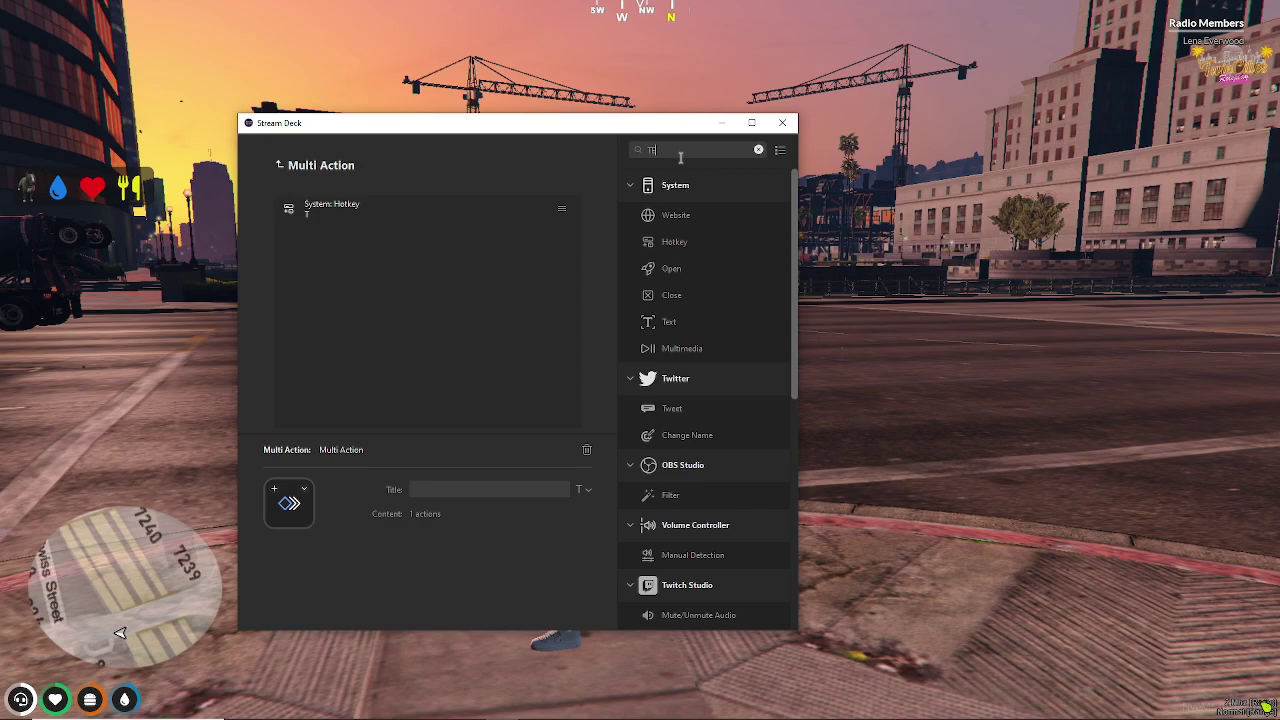
type("XT")
left_click_drag(669, 215, 462, 252)
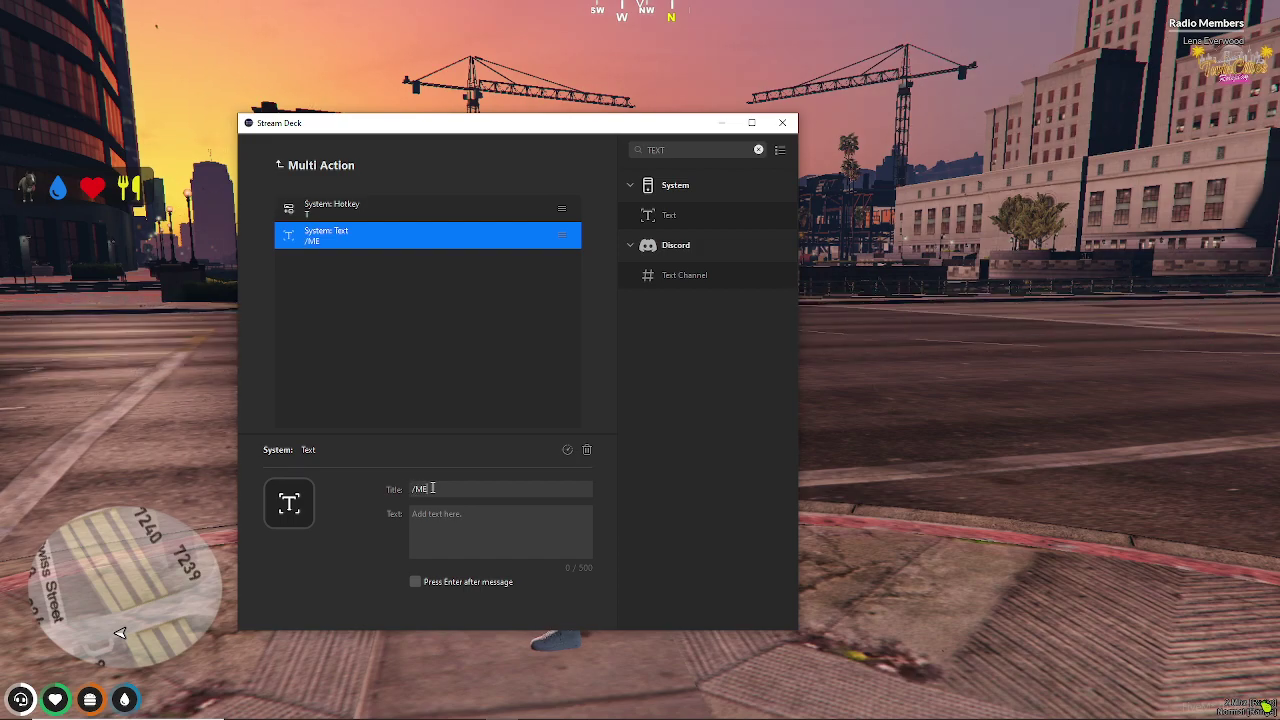
key("BackSpace")
key("BackSpace")
type("me starting feel the music and her l")
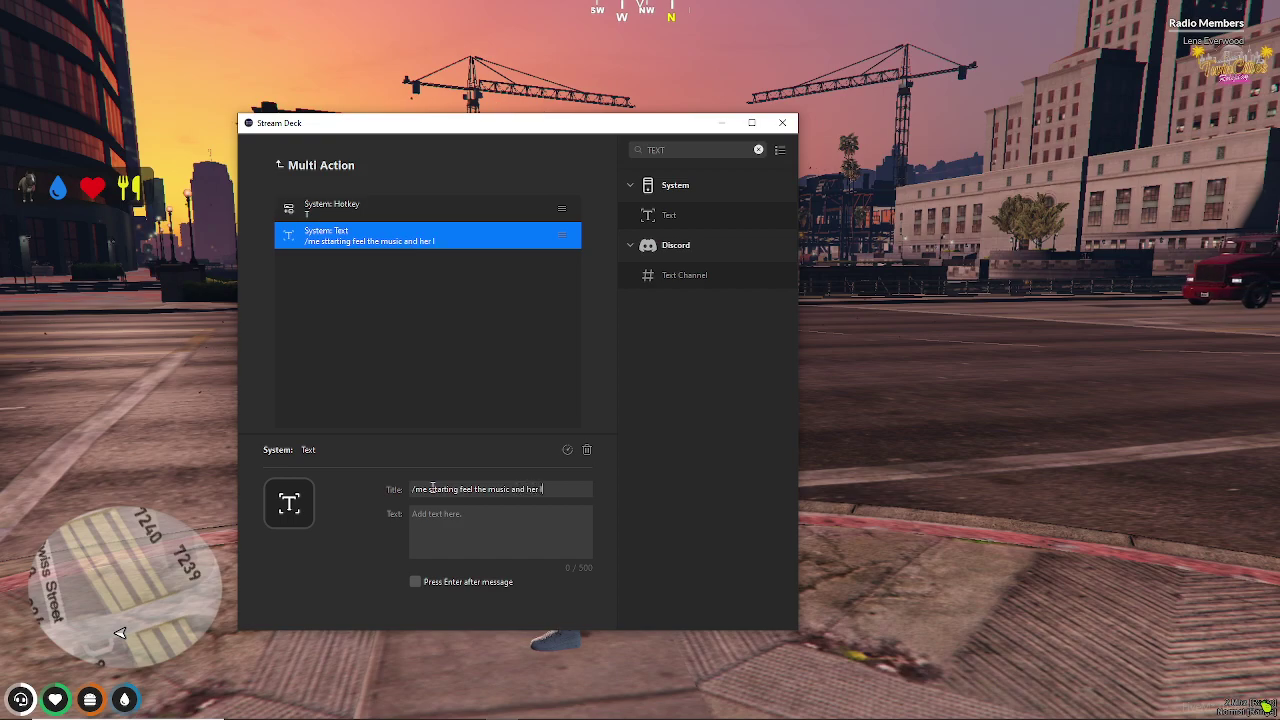
type("iquor")
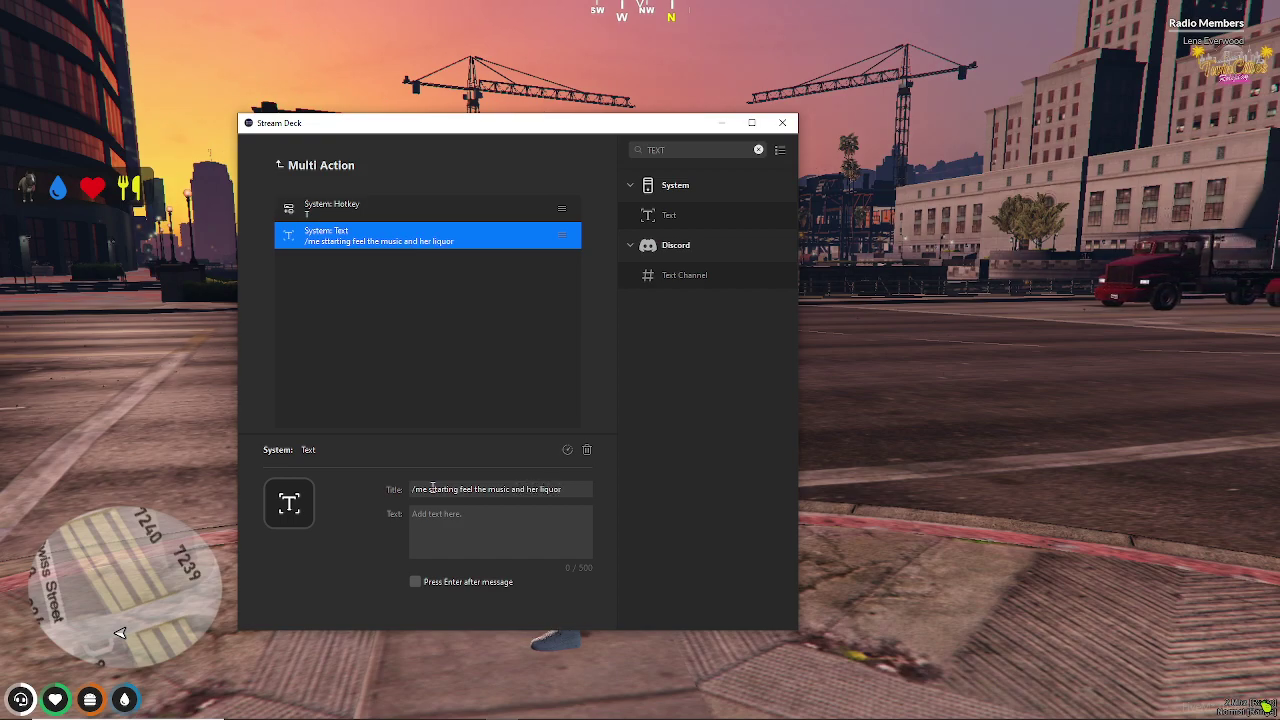
type(" and begi")
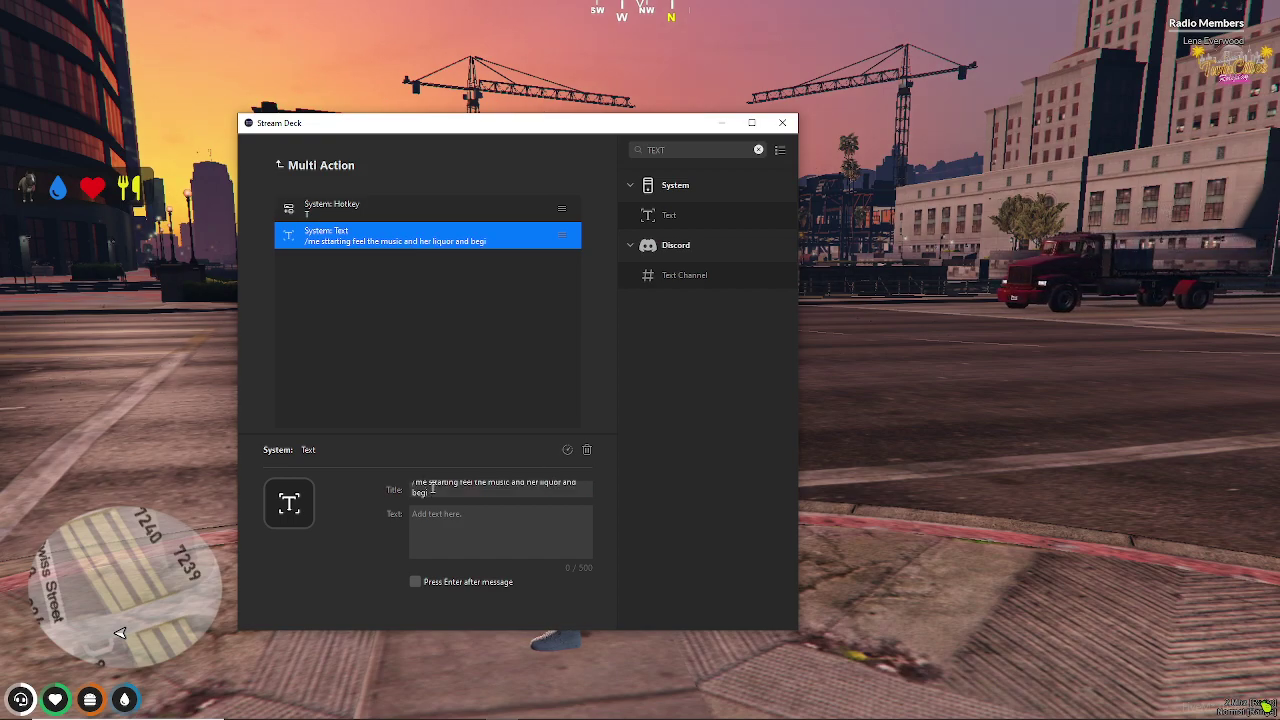
type("ns to da")
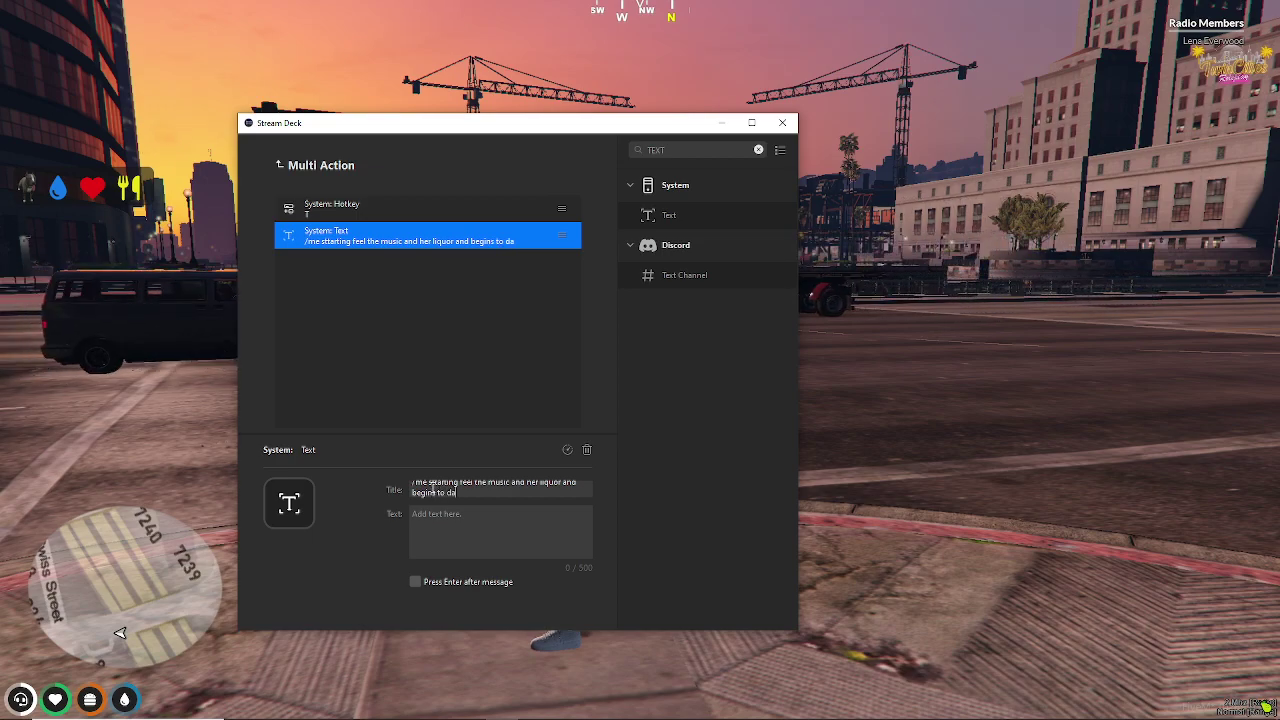
type("n")
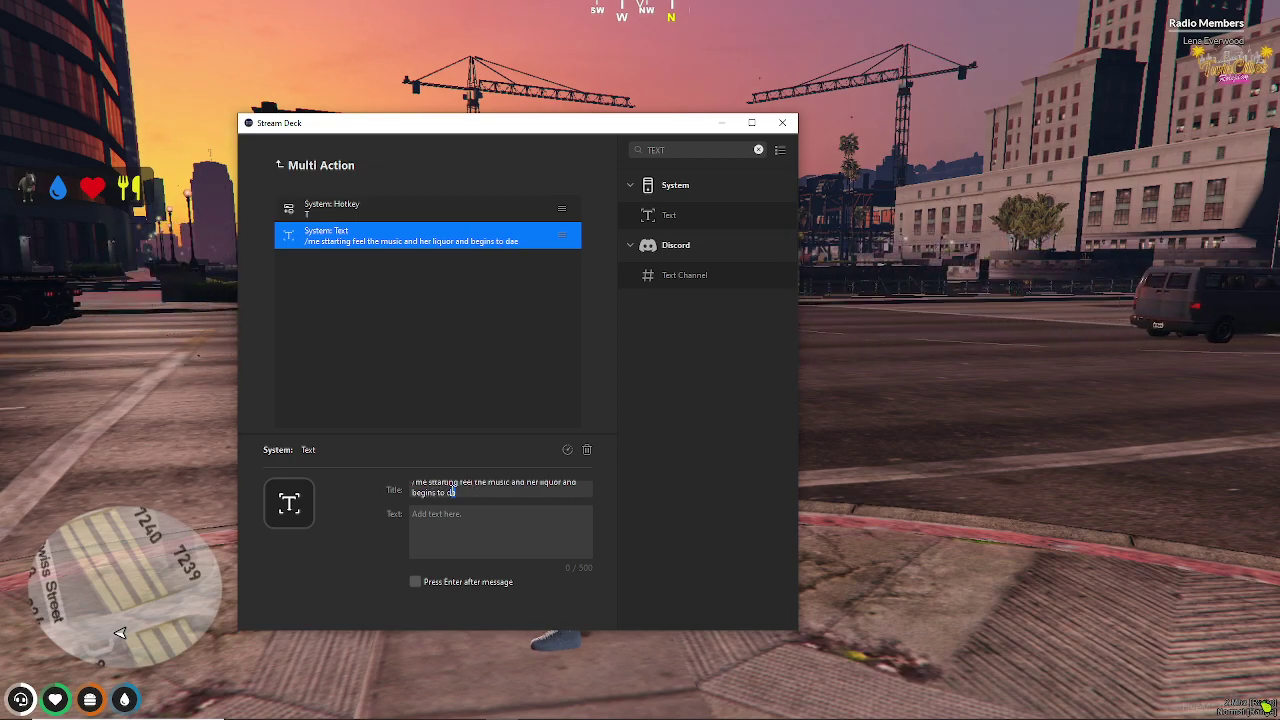
left_click_drag(456, 492, 407, 491)
key("BackSpace")
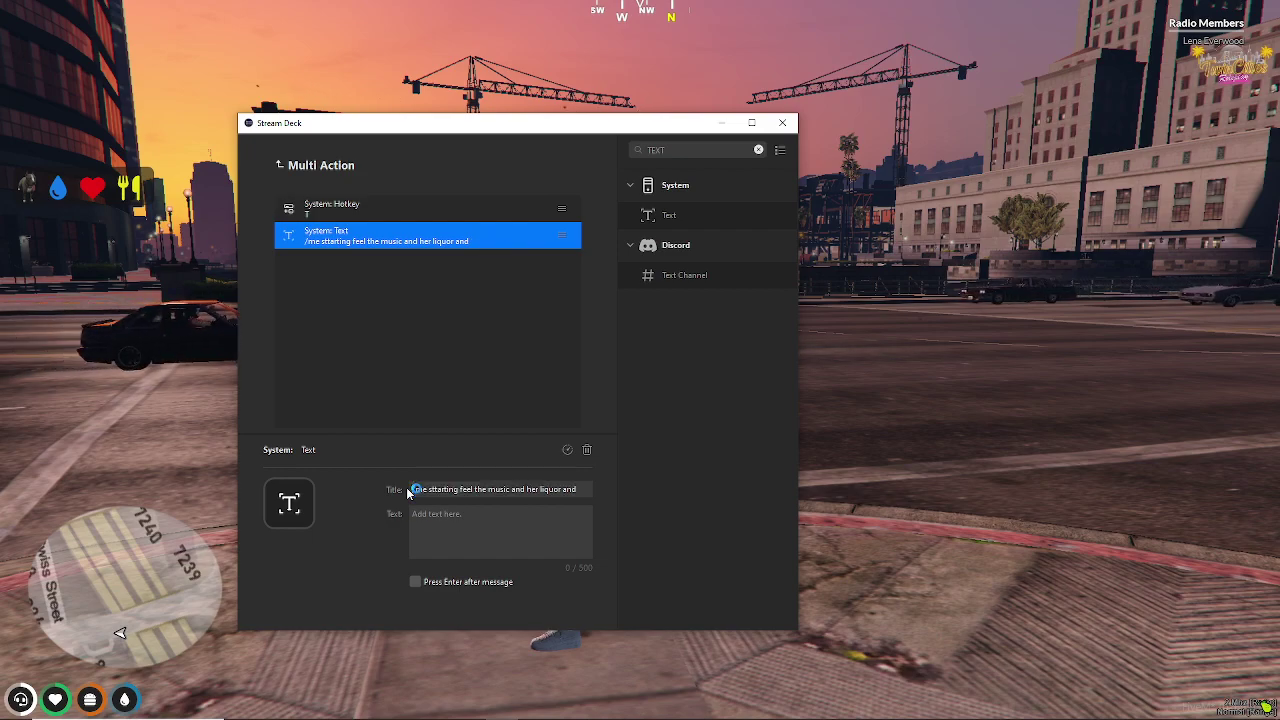
key("BackSpace")
key("BackSpace")
key("BackSpace")
key("BackSpace")
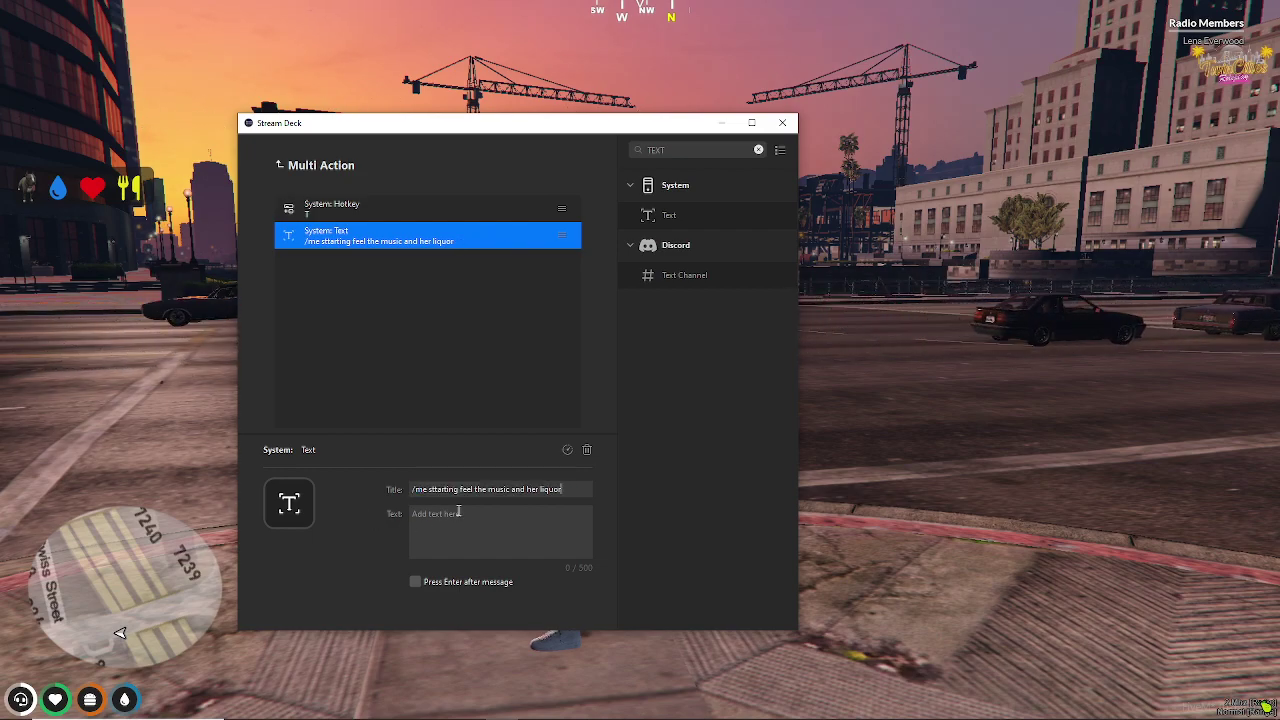
Step: Fix the 'sttarting' typo in the title and copy the title into the Text box
left_click(430, 489)
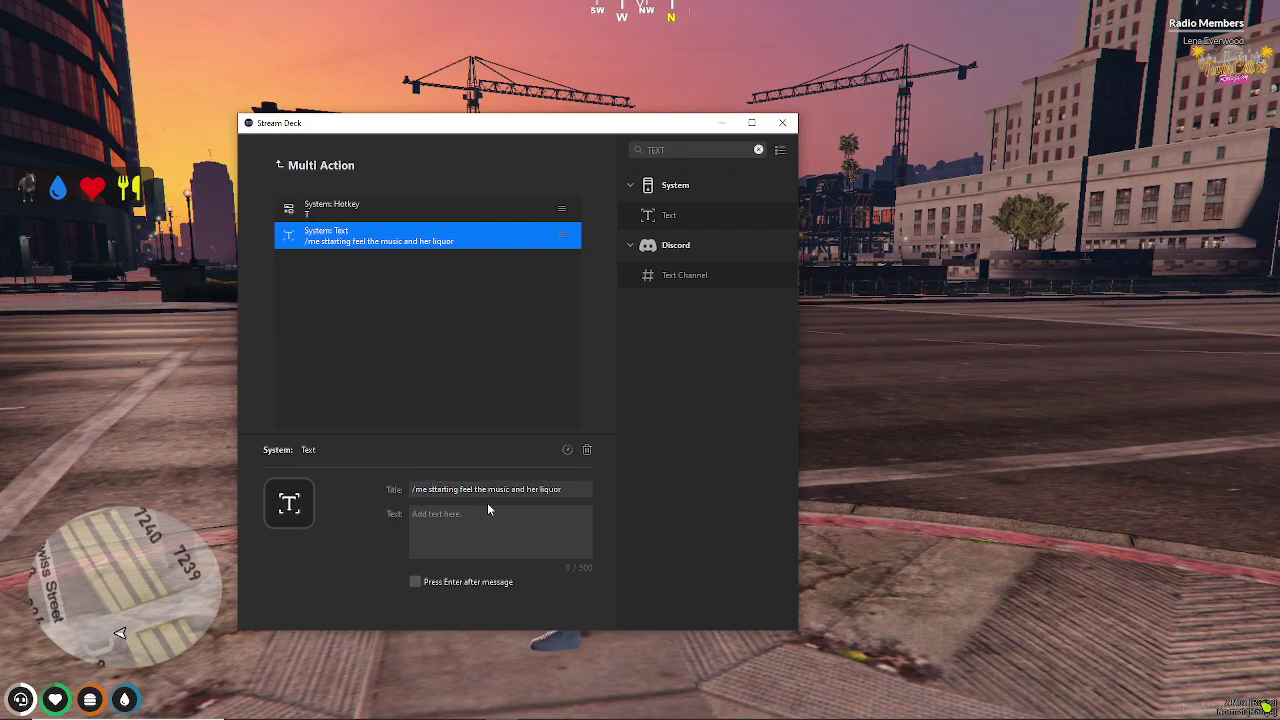
key("Delete")
triple_click(490, 487)
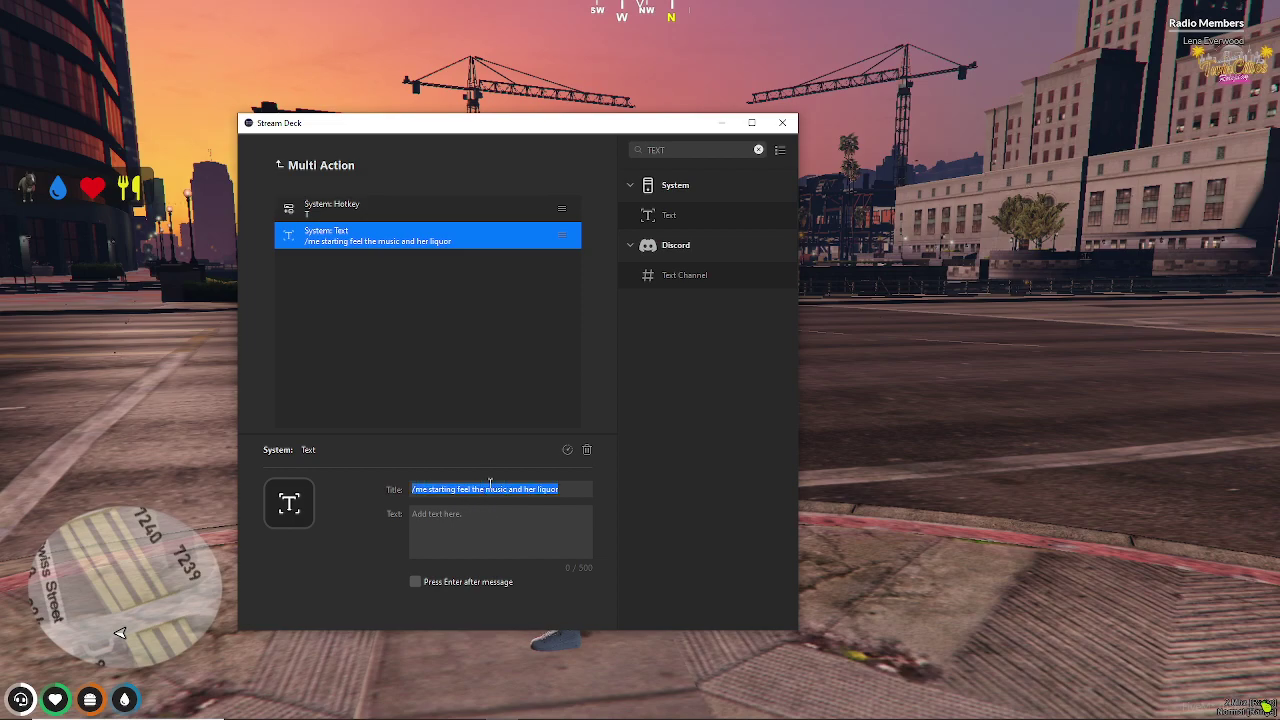
key("ctrl+c")
left_click(506, 534)
key("ctrl+v")
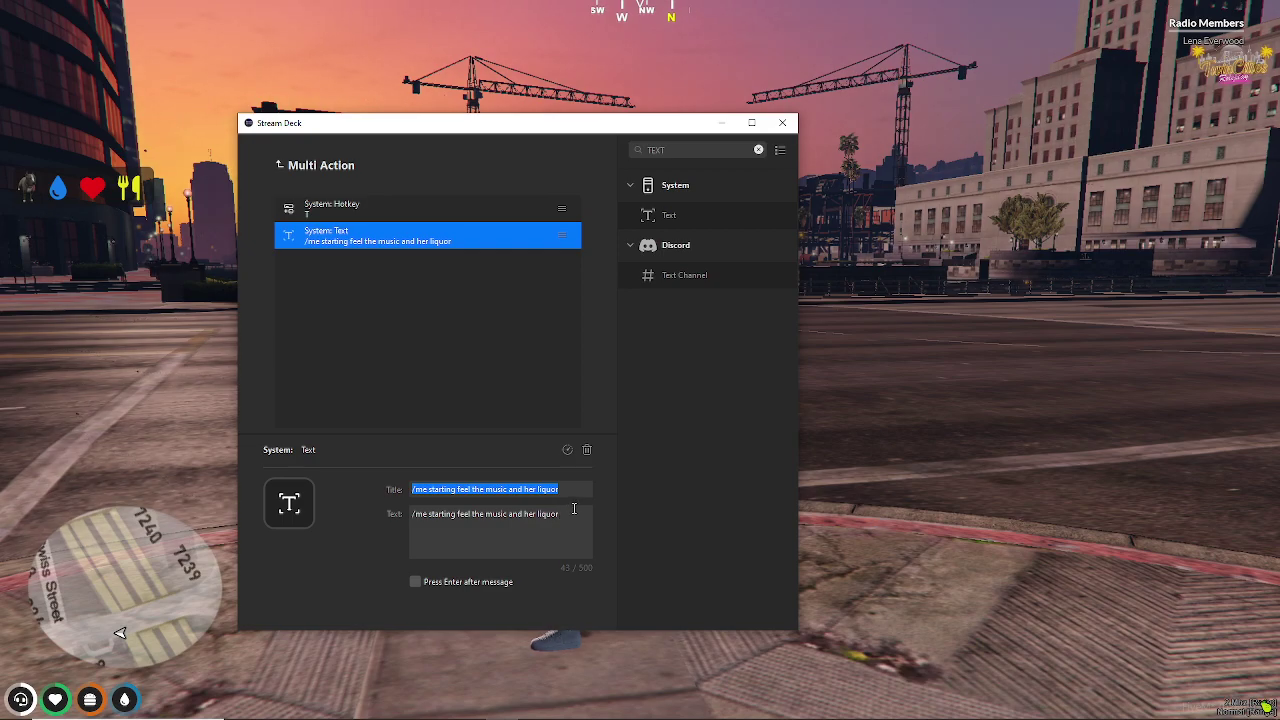
Step: Edit the message to '/me starts to feel the music and her liquor and she begins to dance.'
type("and she starts to dance.")
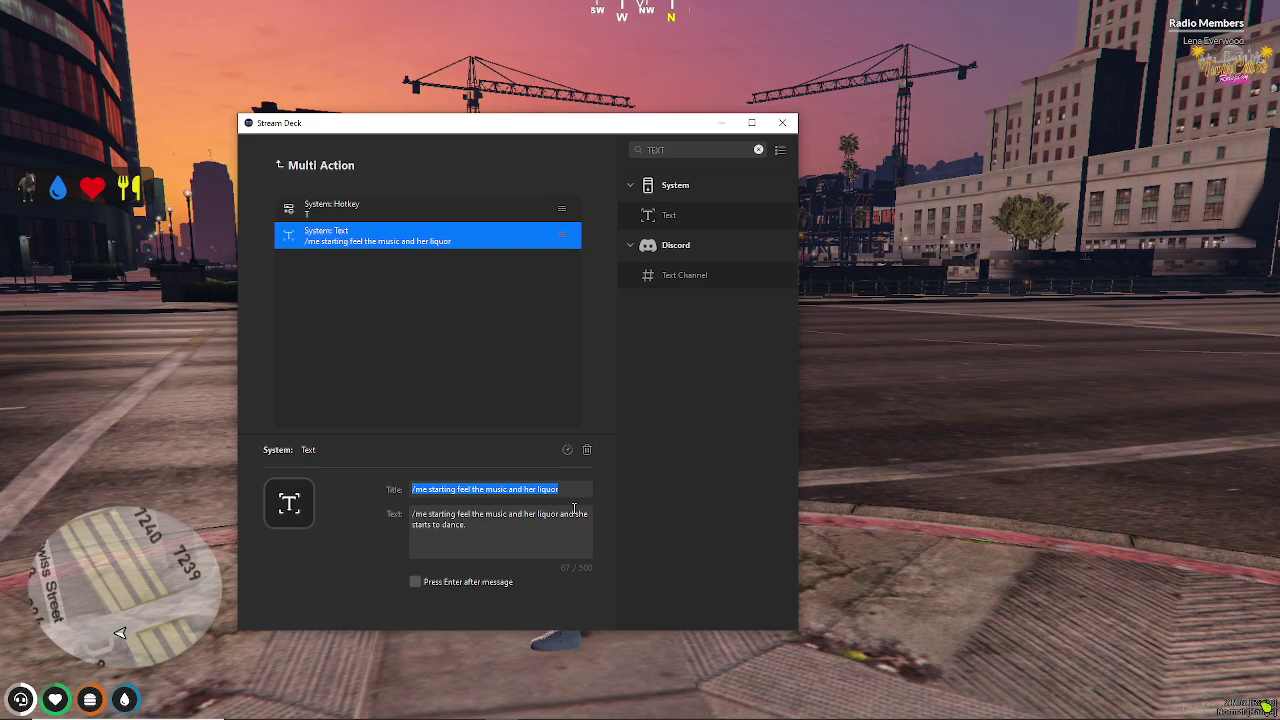
double_click(440, 513)
type("starts")
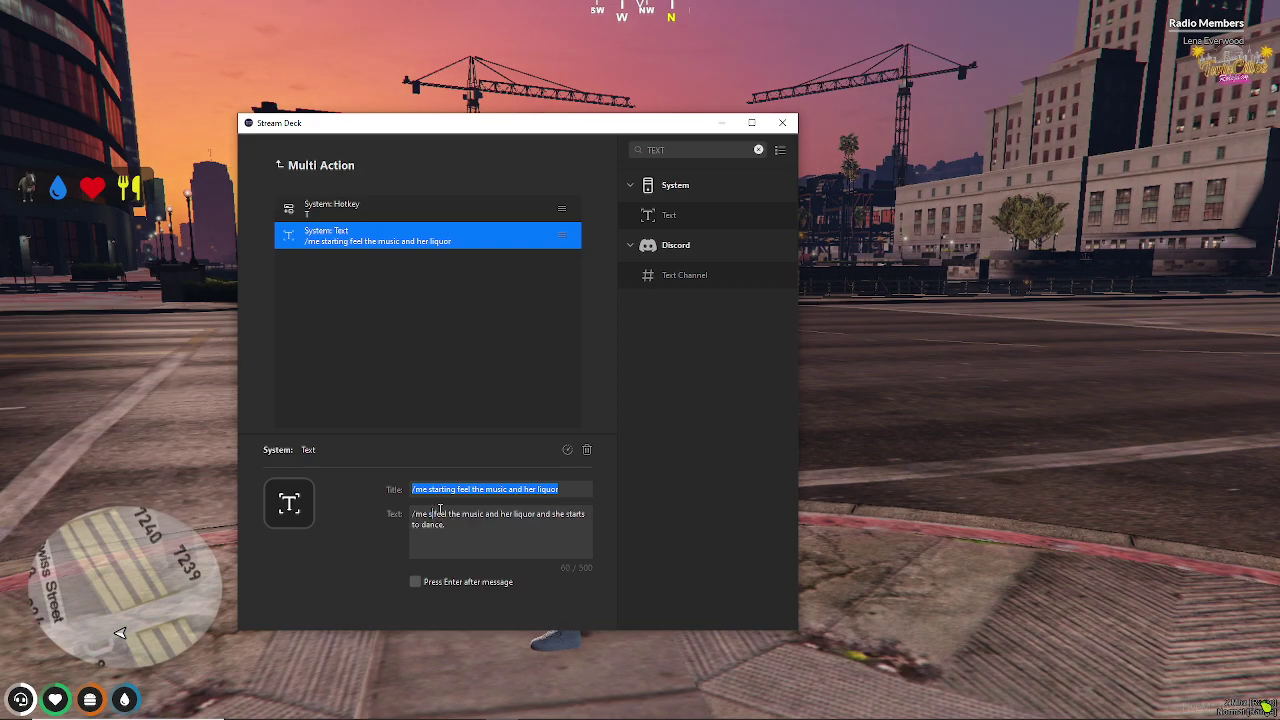
type(" to")
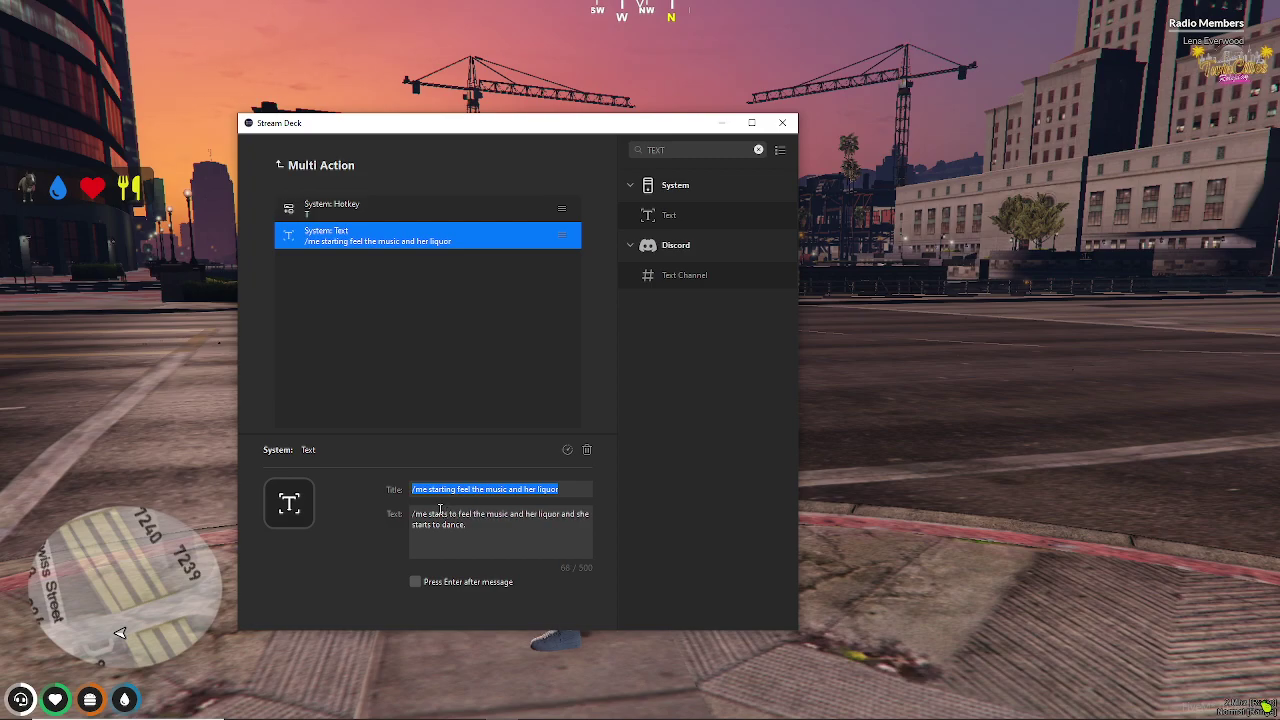
double_click(416, 525)
type("begins")
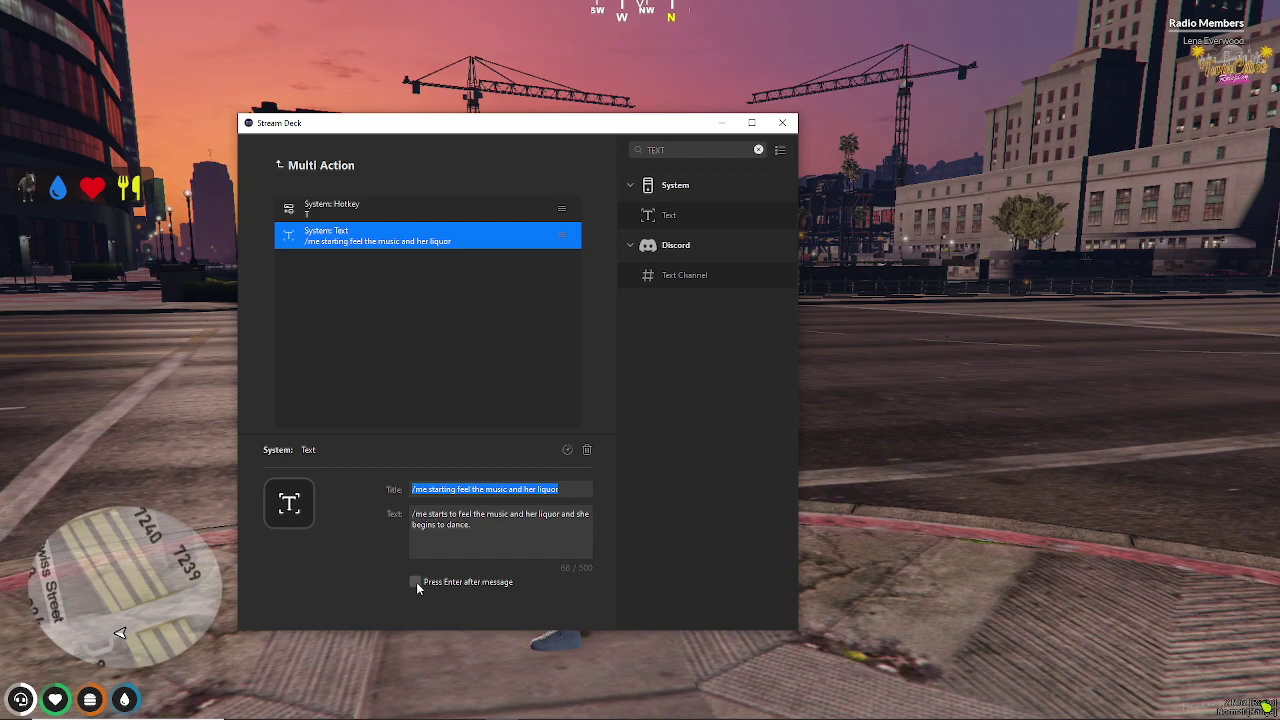
Step: Make the Text step press Enter, then copy-paste the T hotkey as the third action
left_click(415, 582)
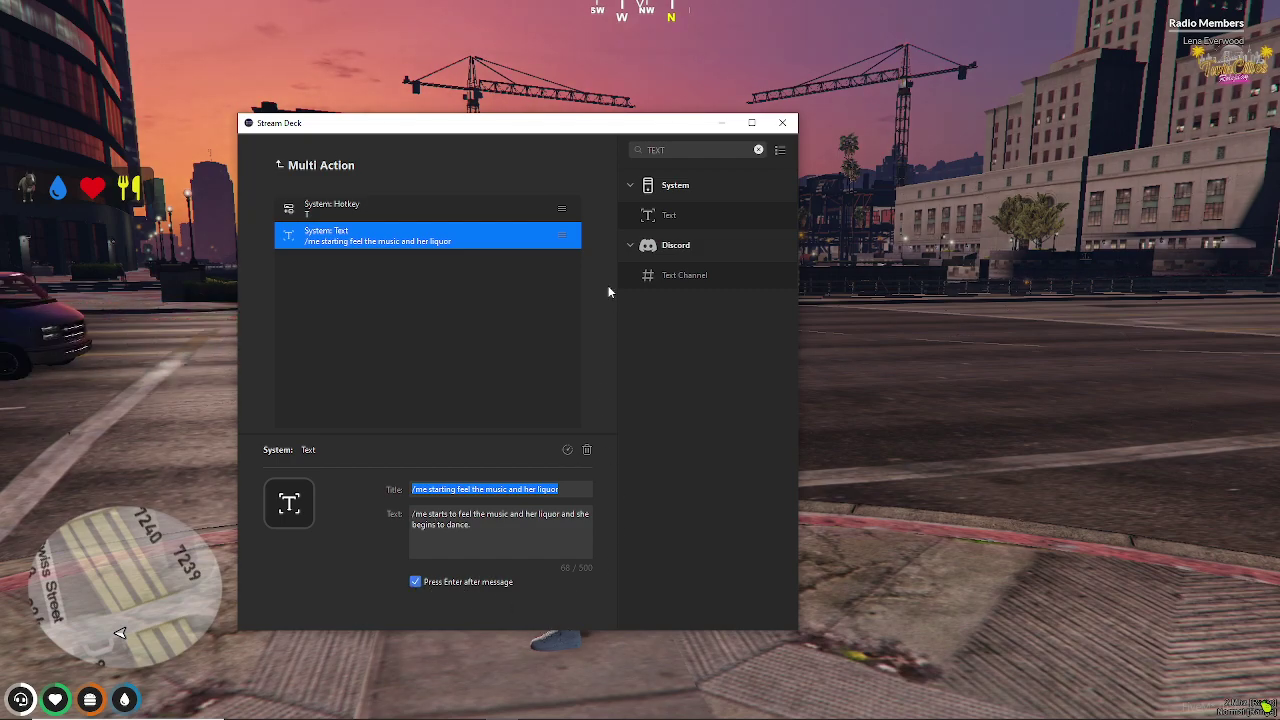
left_click(456, 312)
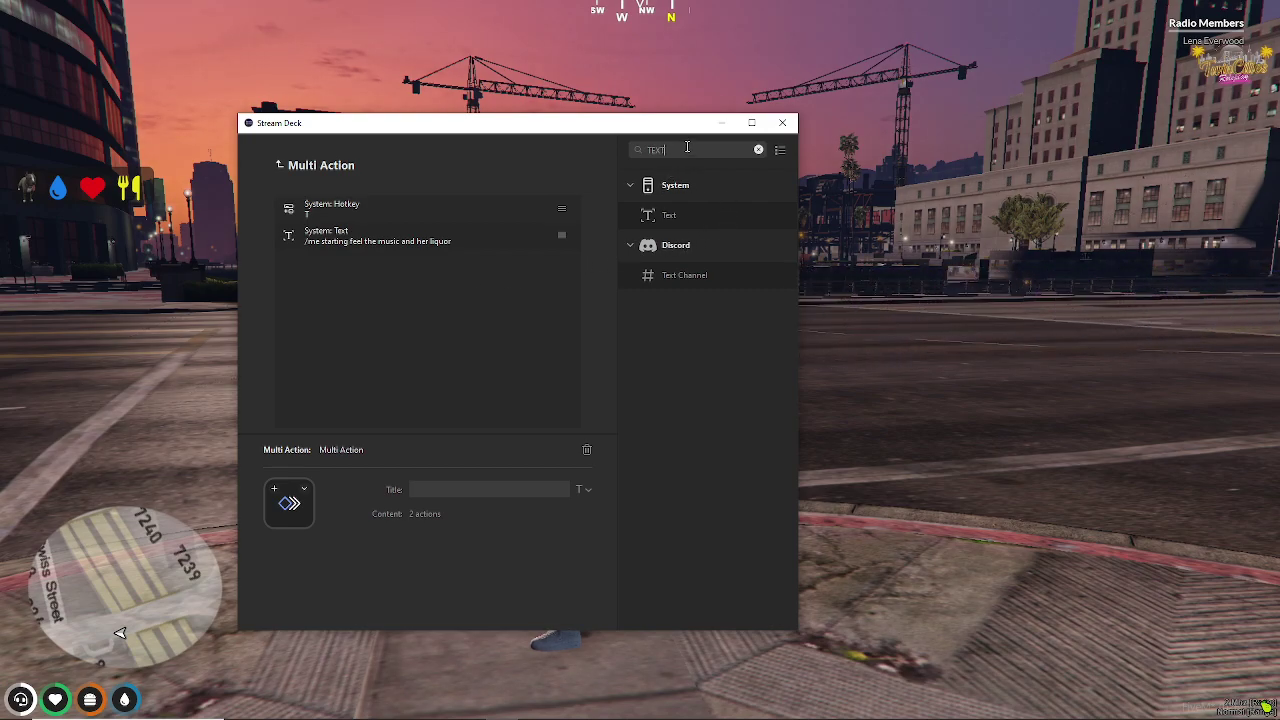
right_click(488, 206)
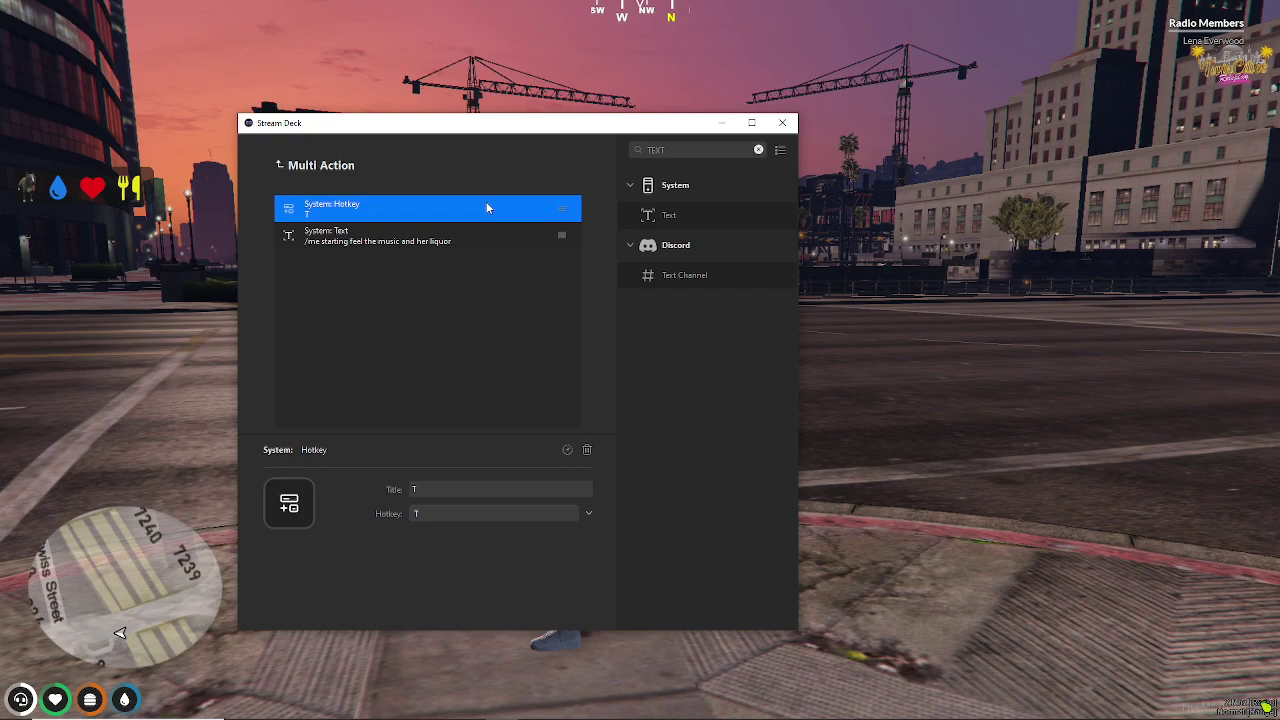
left_click(506, 209)
left_click(400, 285)
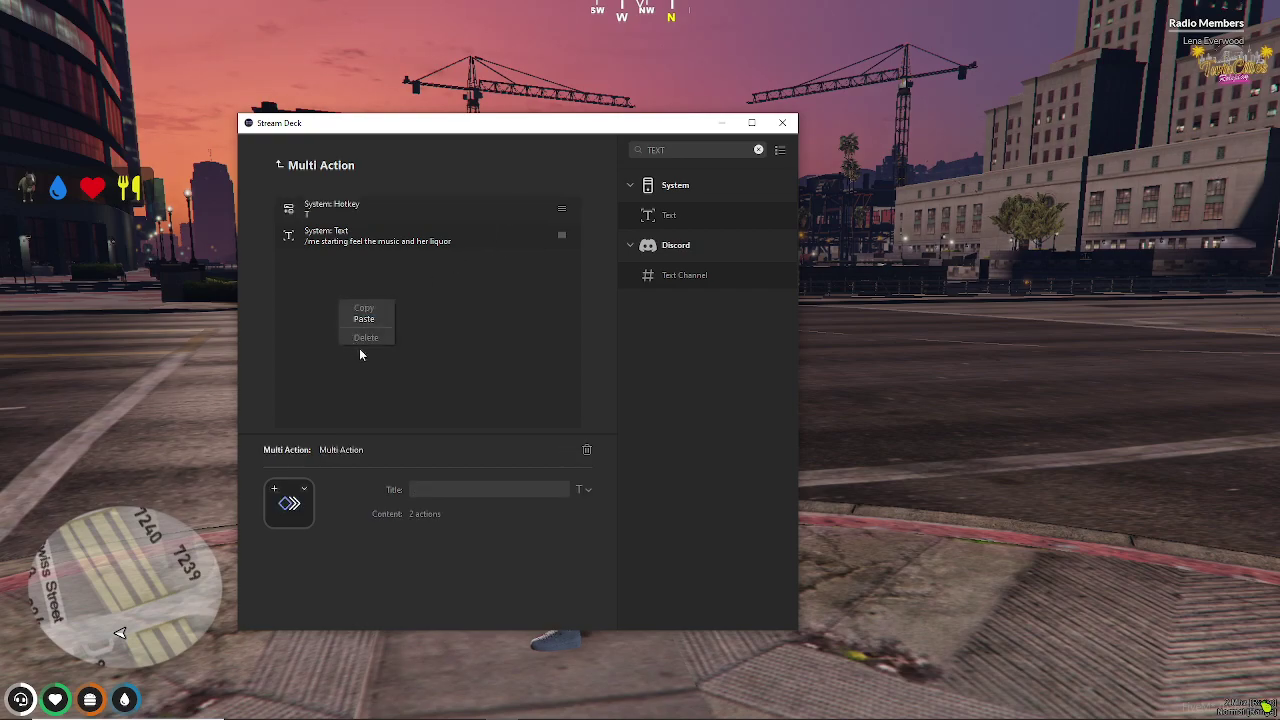
left_click(364, 319)
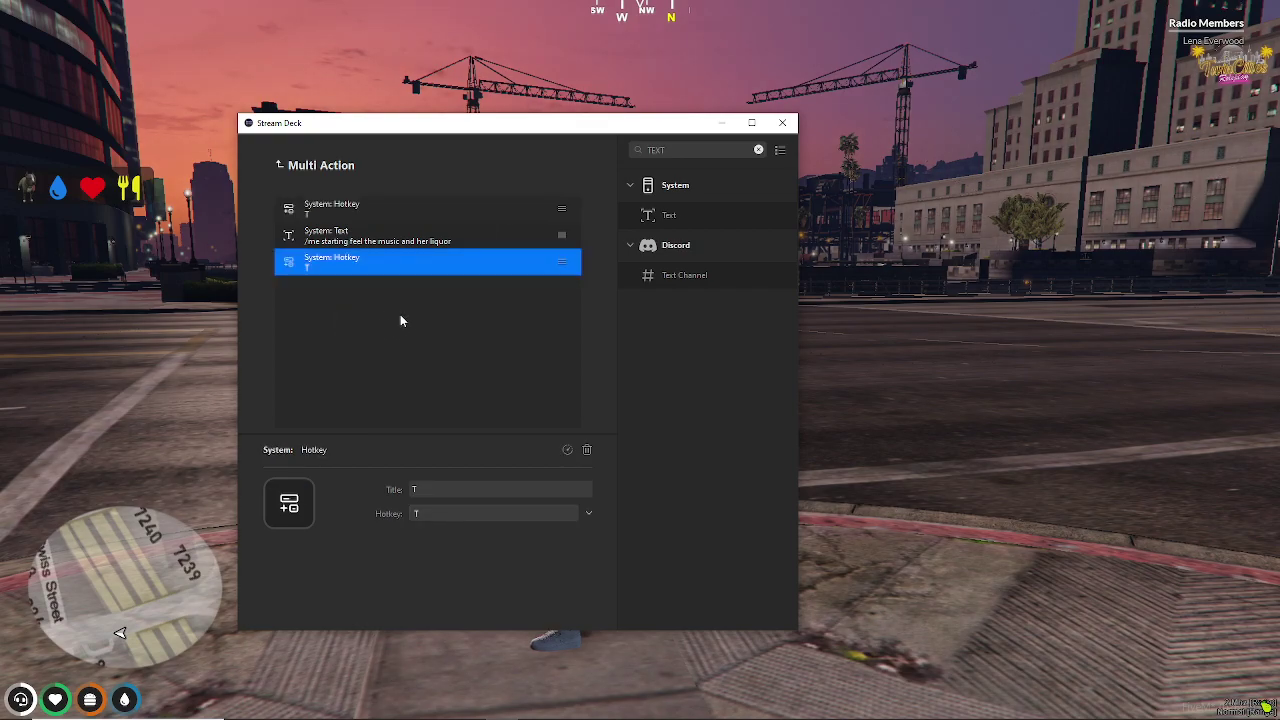
left_click(400, 317)
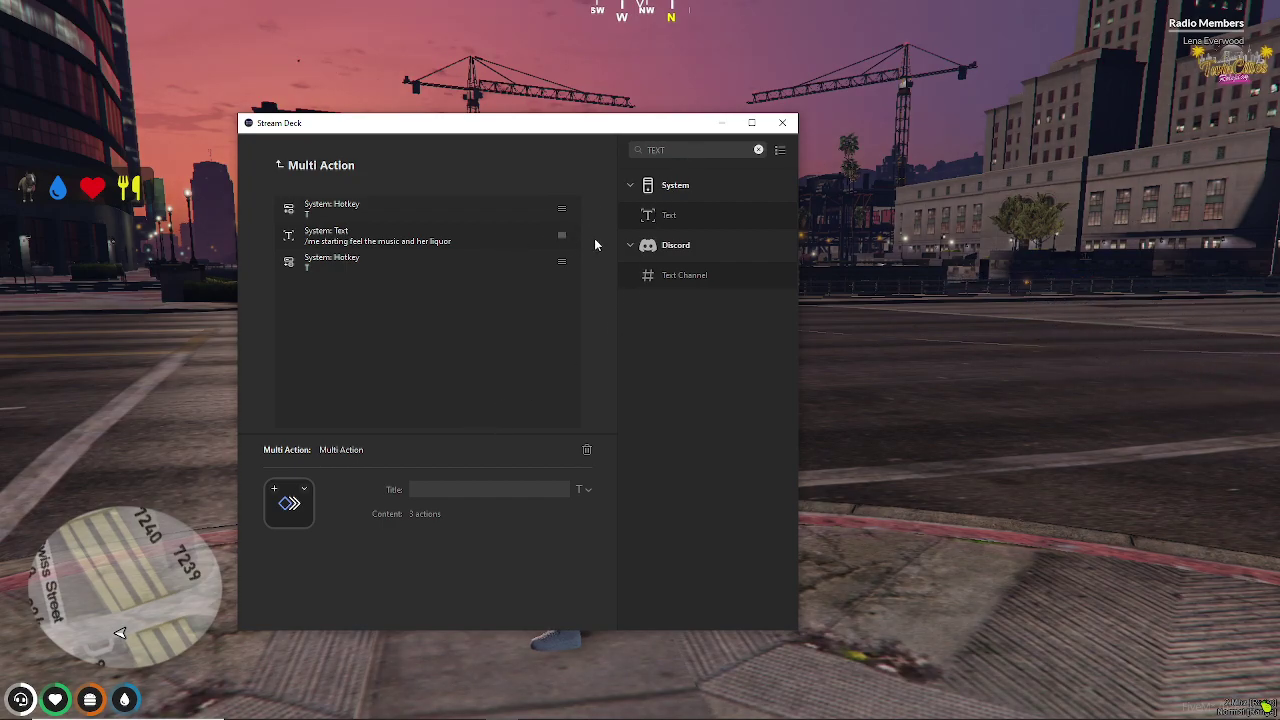
Step: Paste a copy of the Text step as the fourth action and retitle it '/e twerk'
left_click(565, 238)
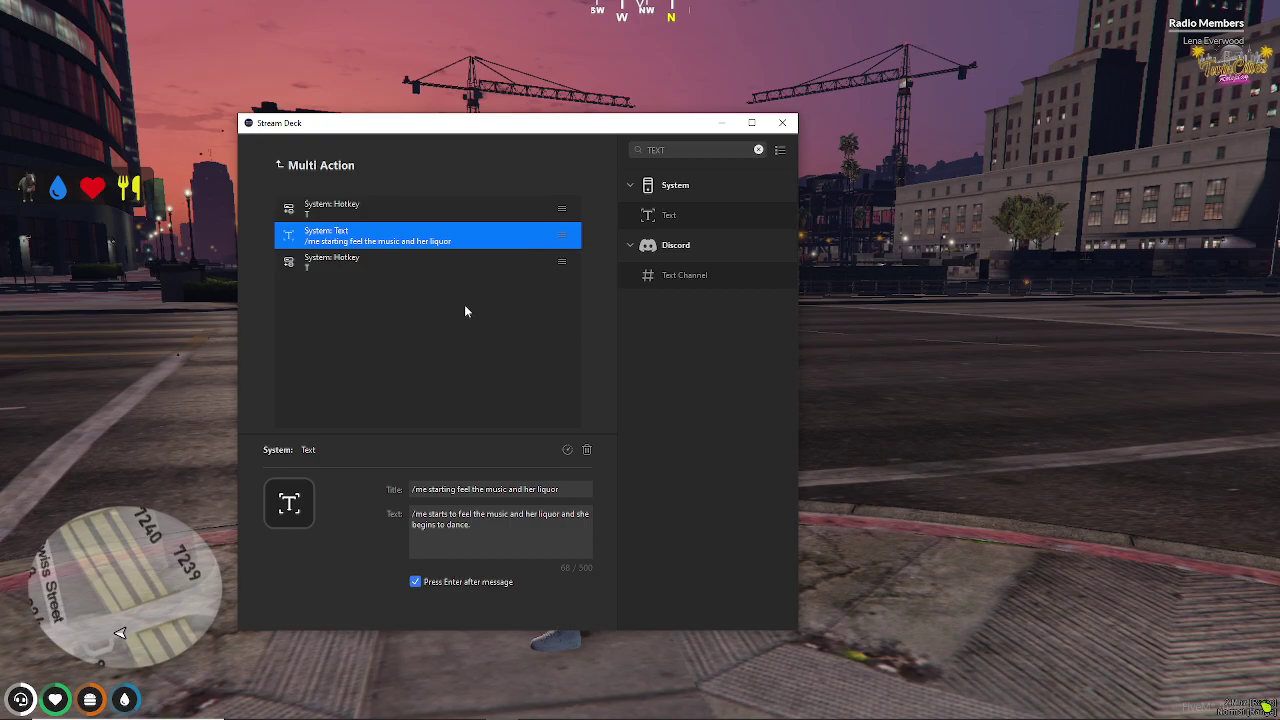
right_click(425, 326)
left_click(448, 342)
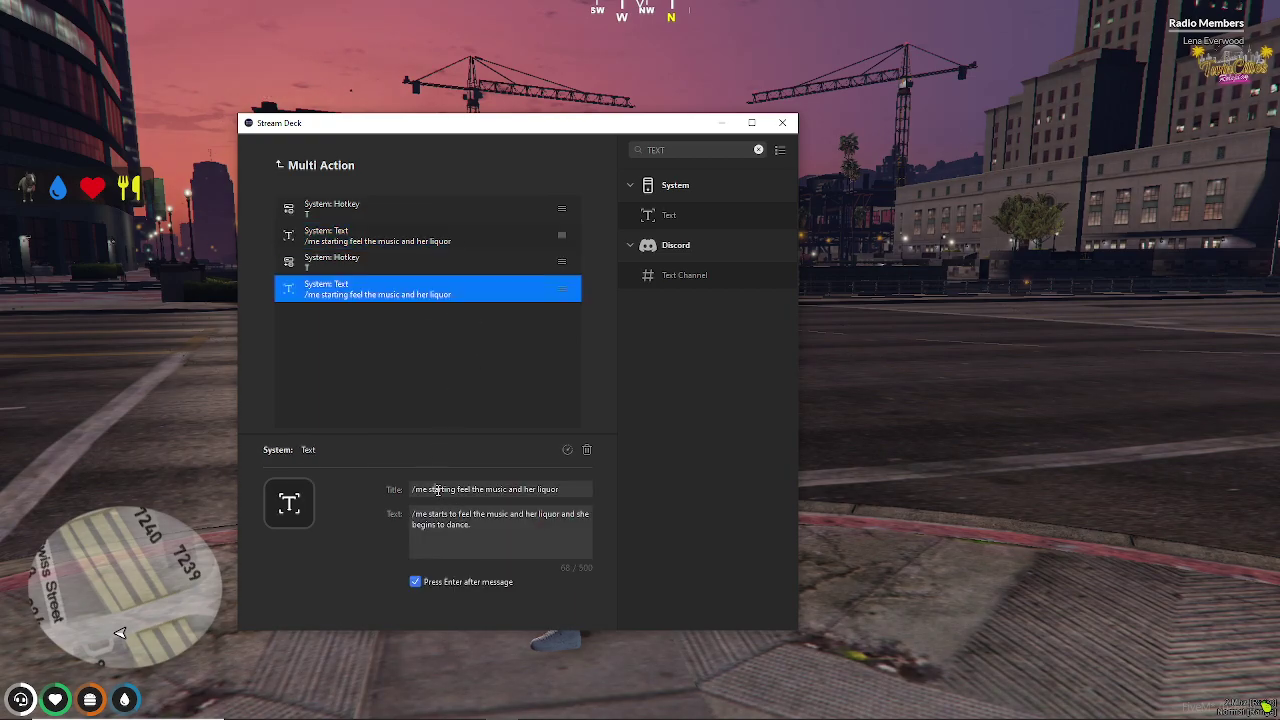
left_click_drag(432, 489, 563, 511)
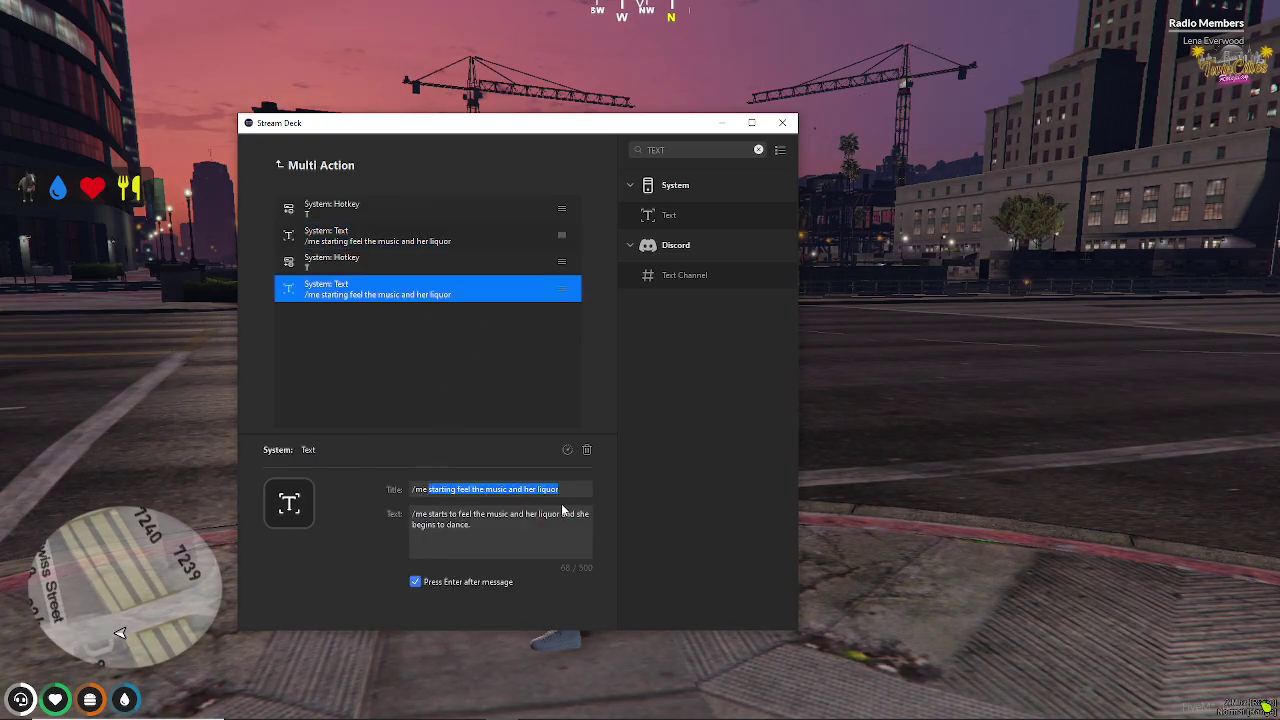
key("BackSpace")
key("BackSpace")
key("BackSpace")
key("BackSpace")
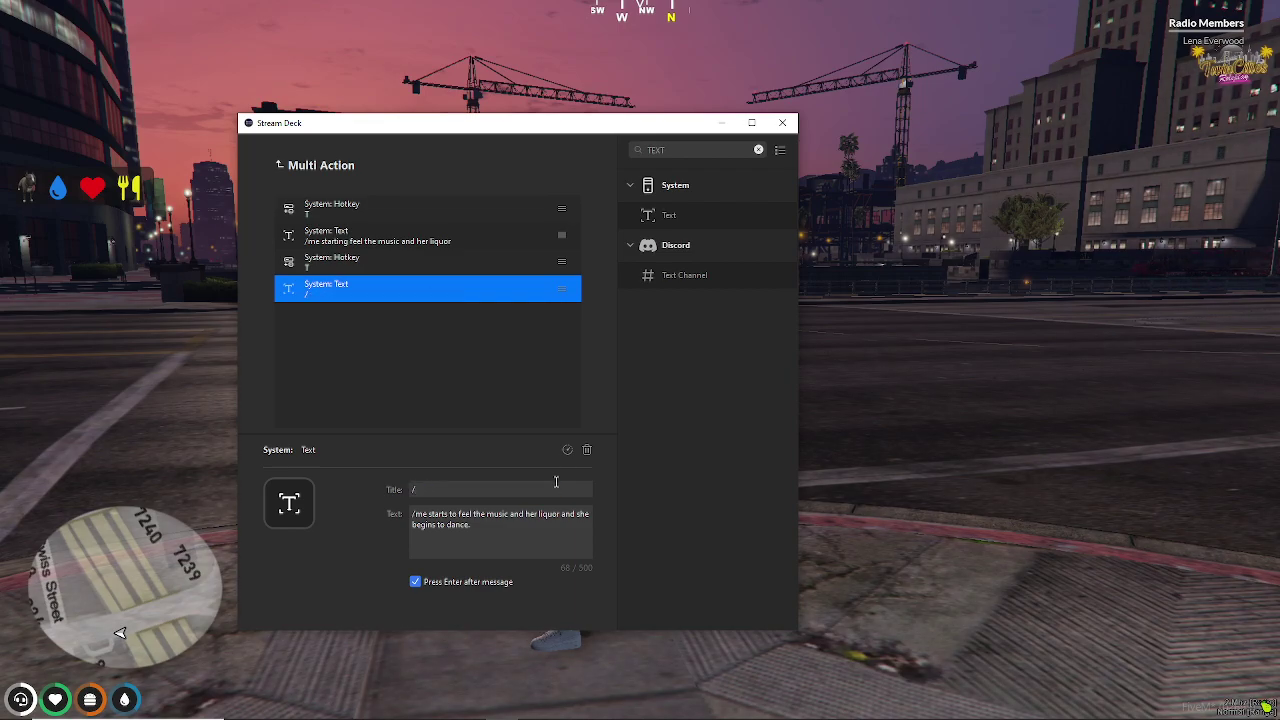
type("e")
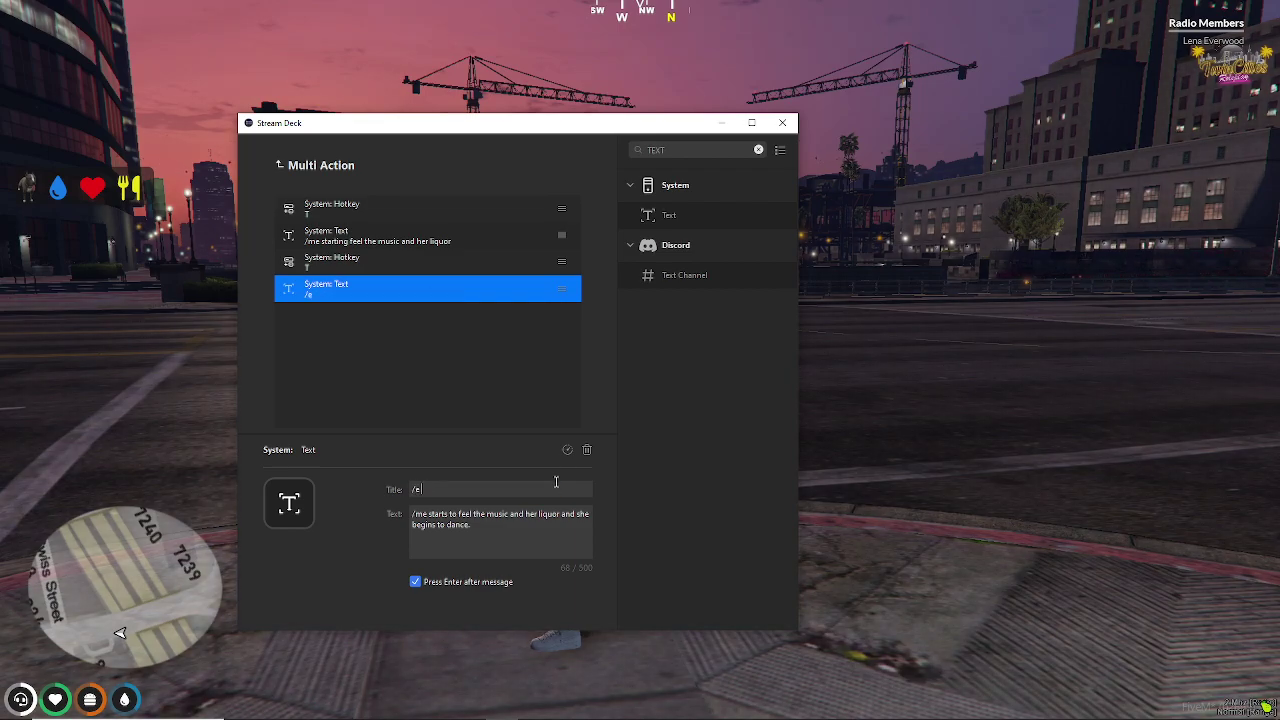
type(" twerk")
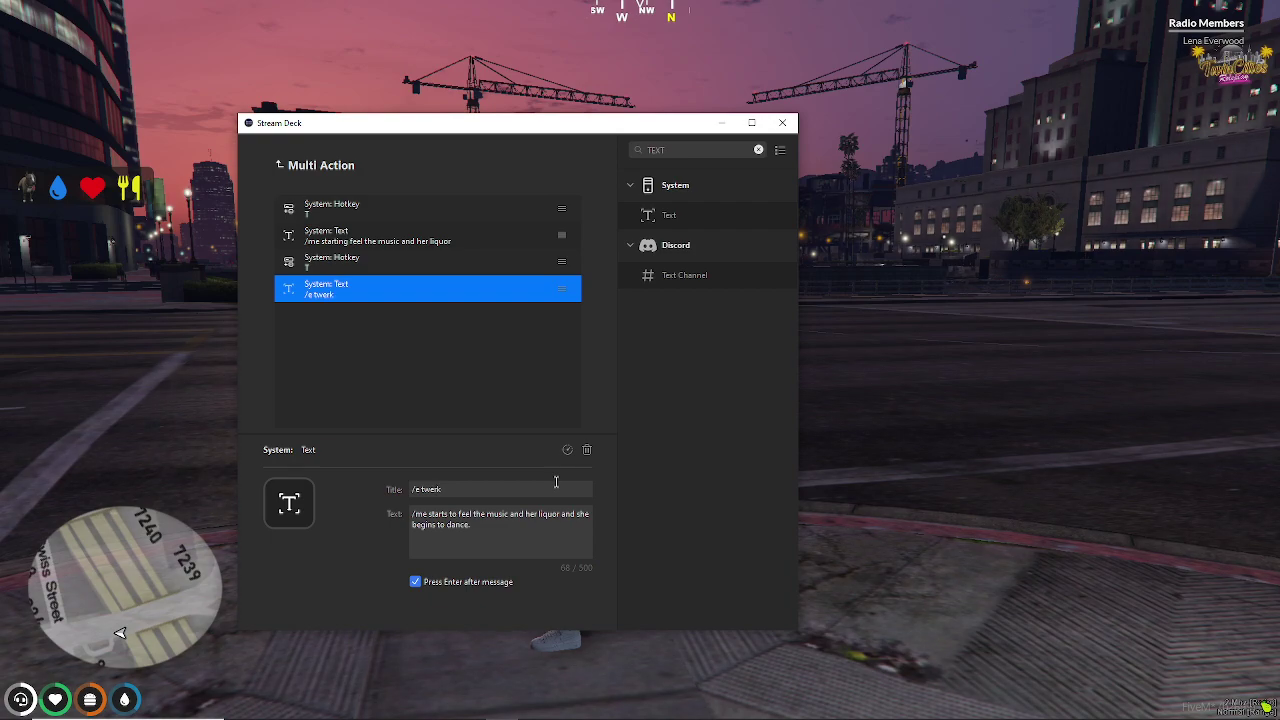
Step: Set the fourth step's message to '/e twerk' and title the Multi Action key Twerk
left_click_drag(509, 534, 413, 514)
triple_click(431, 489)
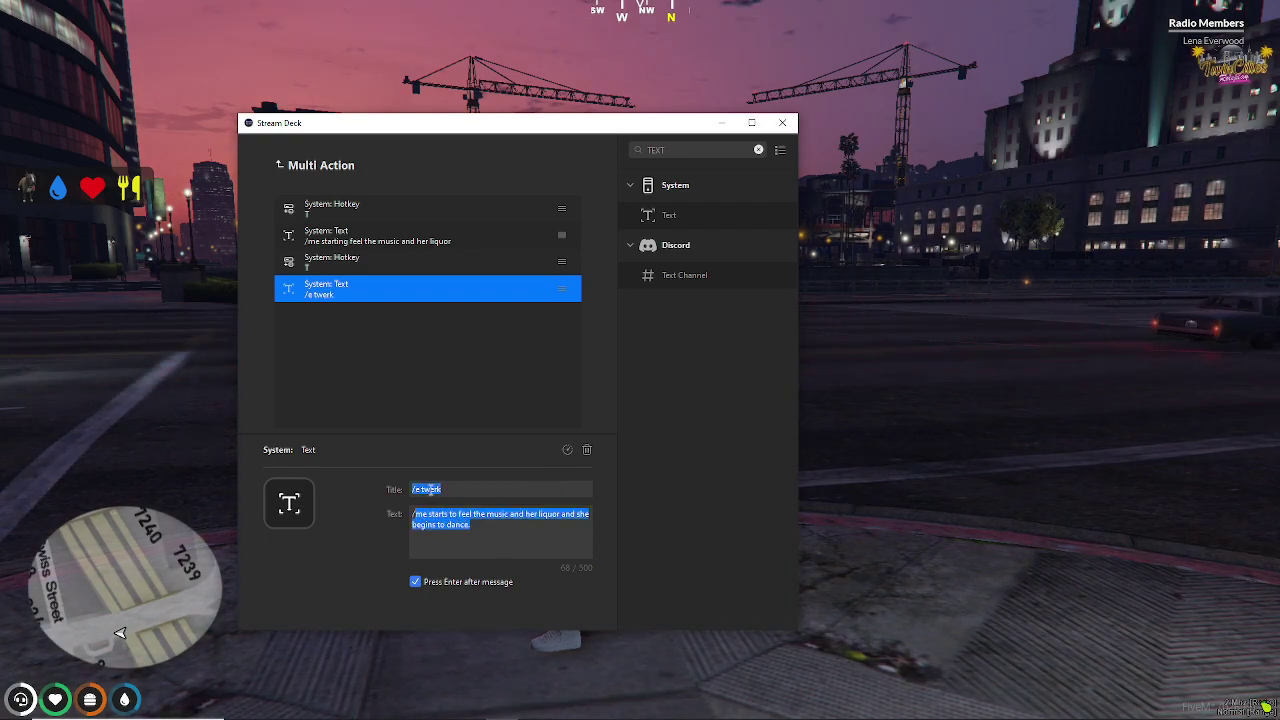
key("ctrl+c")
key("Tab")
key("ctrl+v")
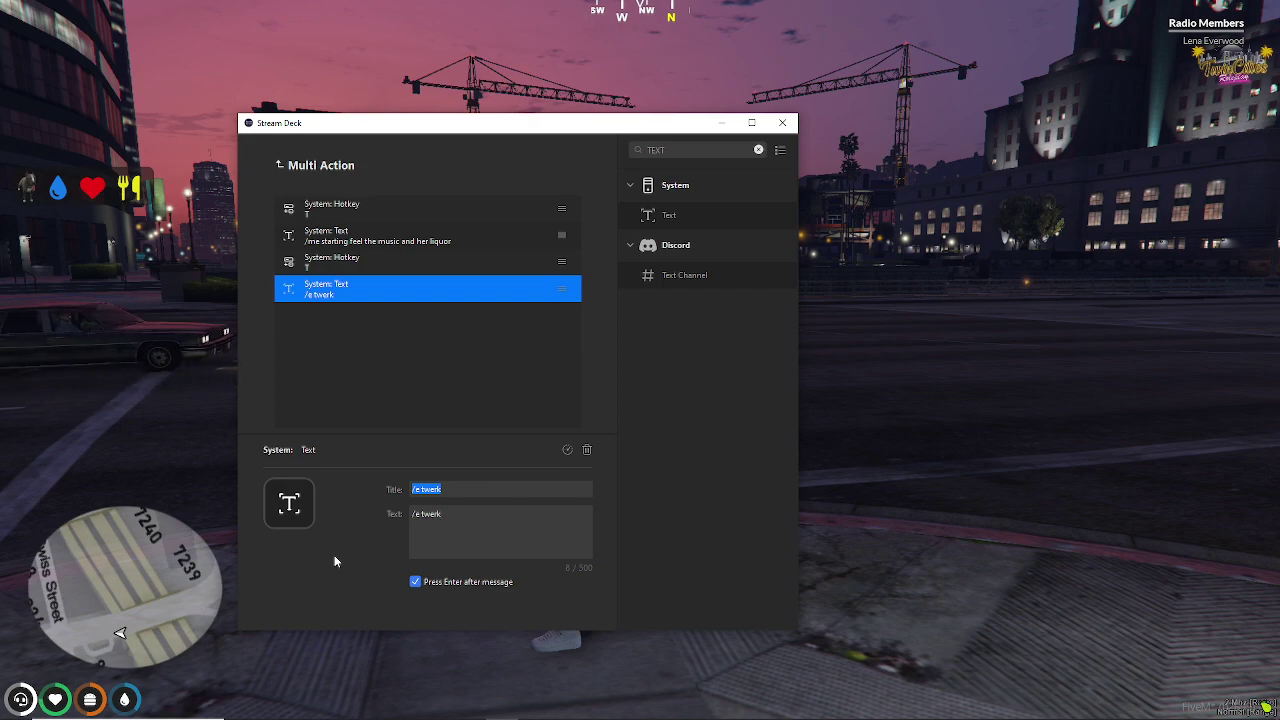
left_click(540, 350)
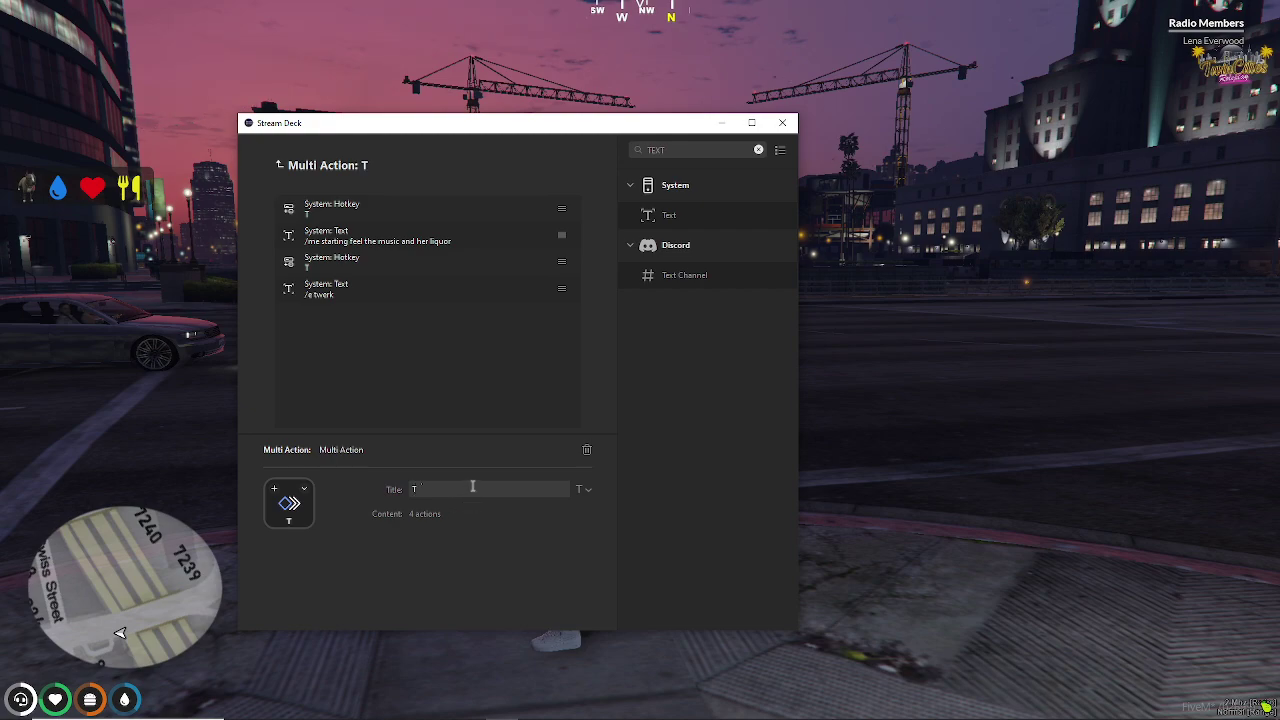
type("werk")
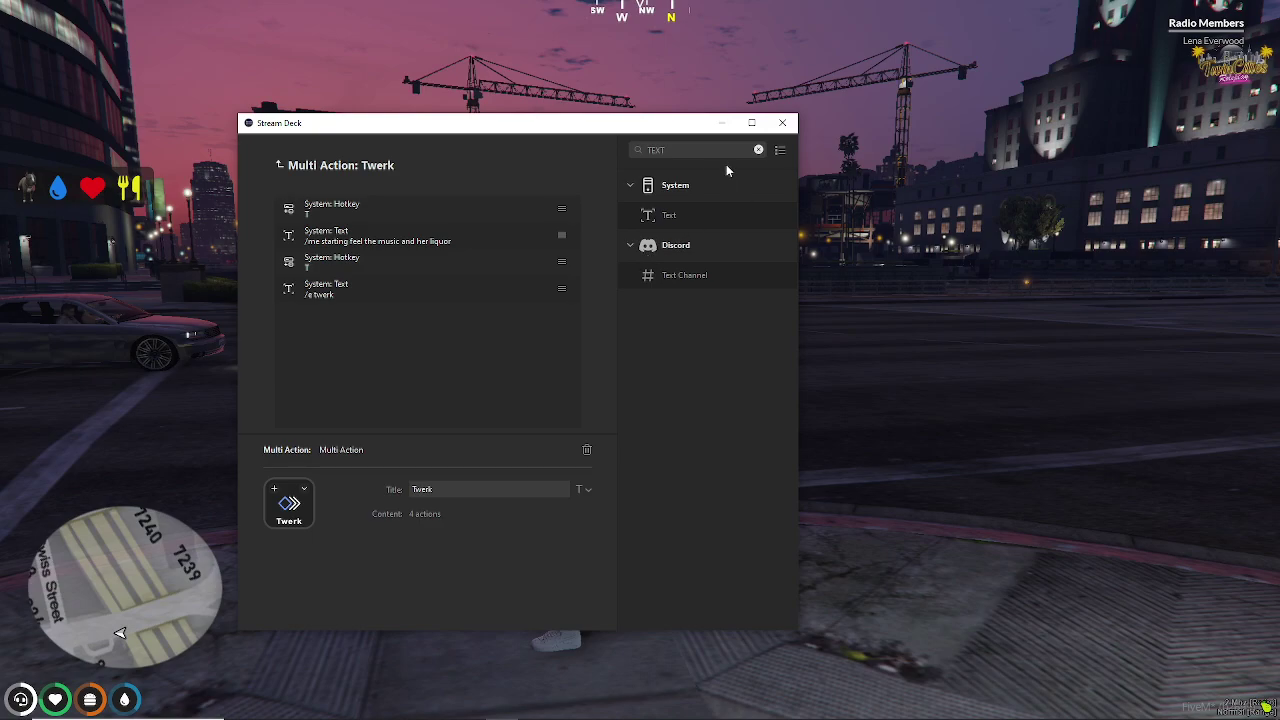
Step: Move Stream Deck aside, trigger the Twerk key in the game, and start a chat command
left_click_drag(577, 128, 1279, 300)
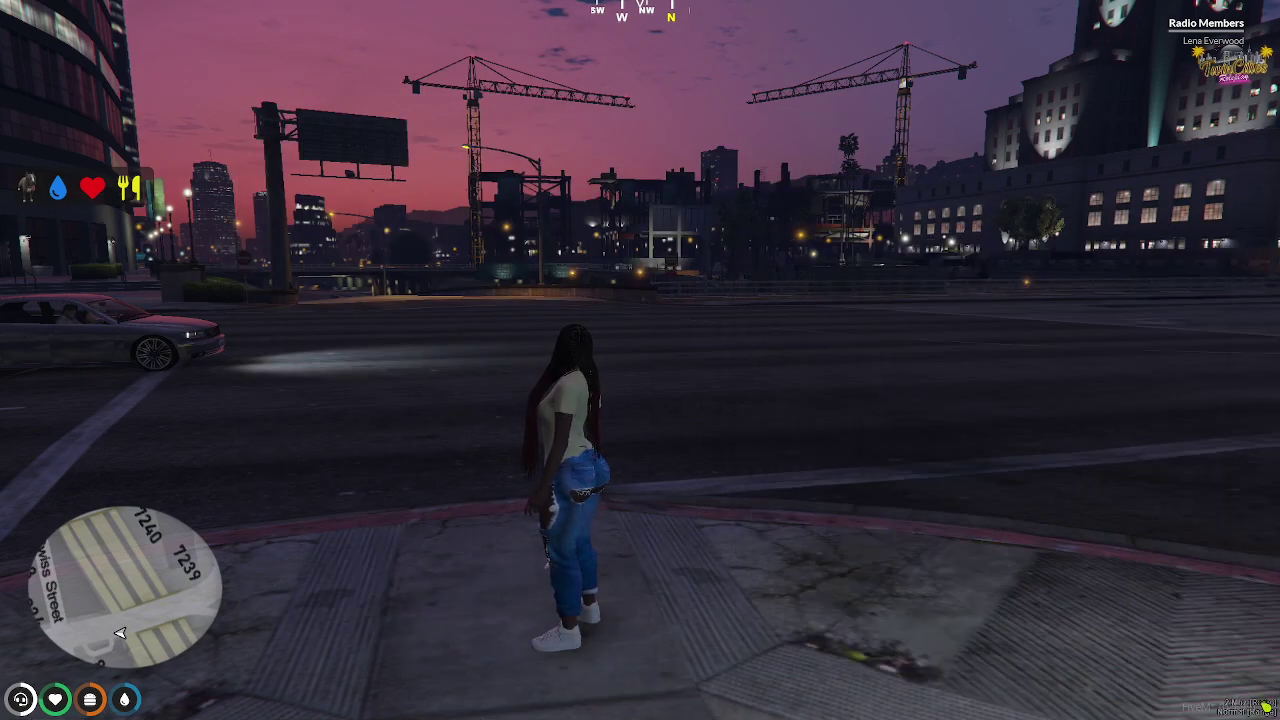
left_click(636, 497)
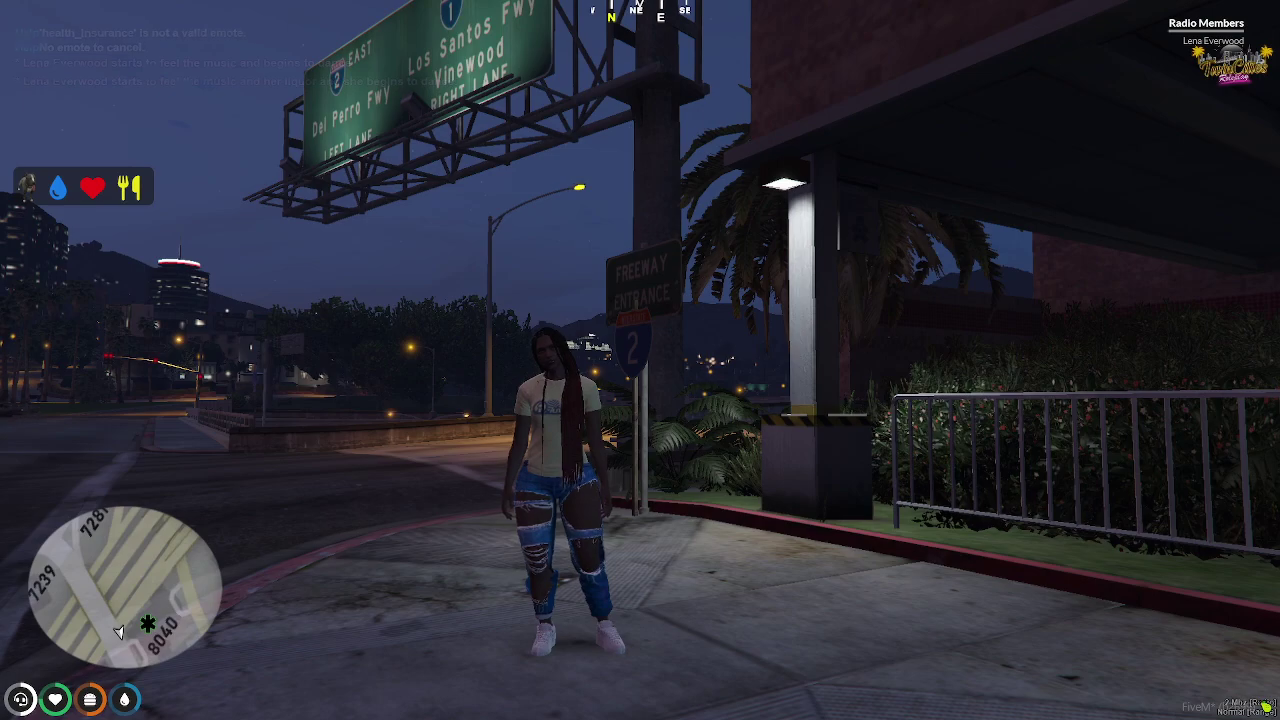
key("t")
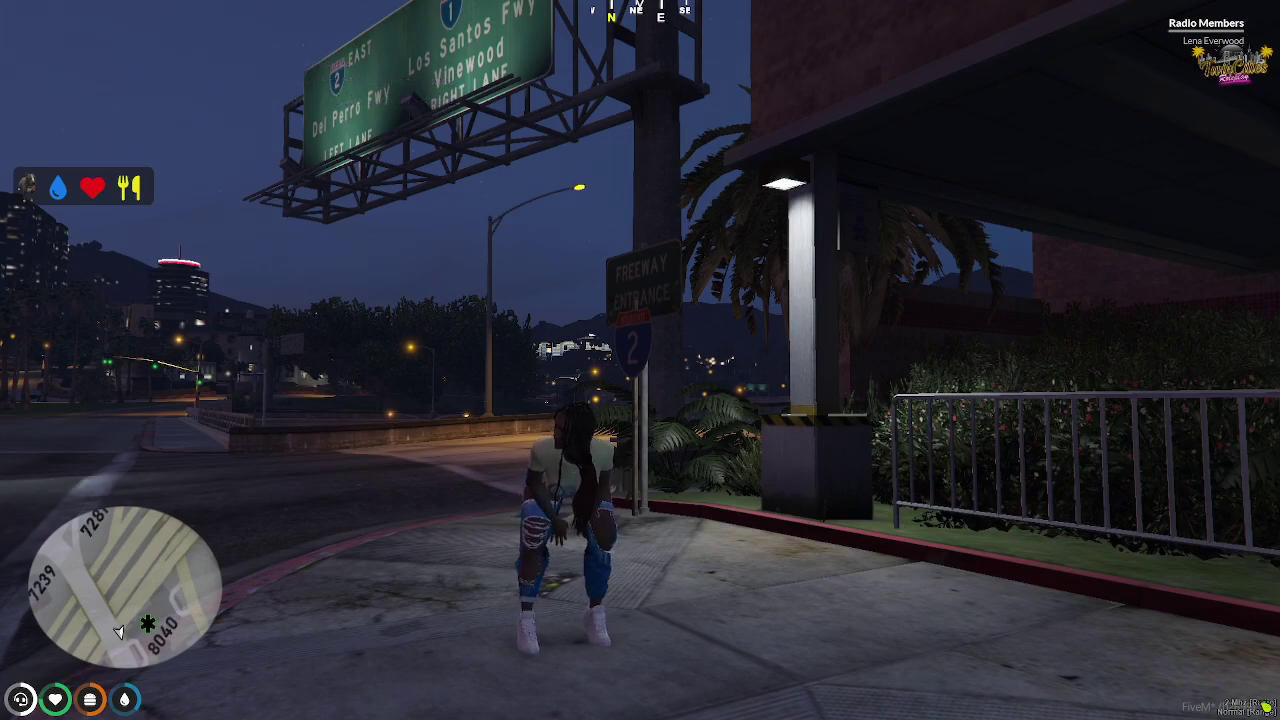
key("slash")
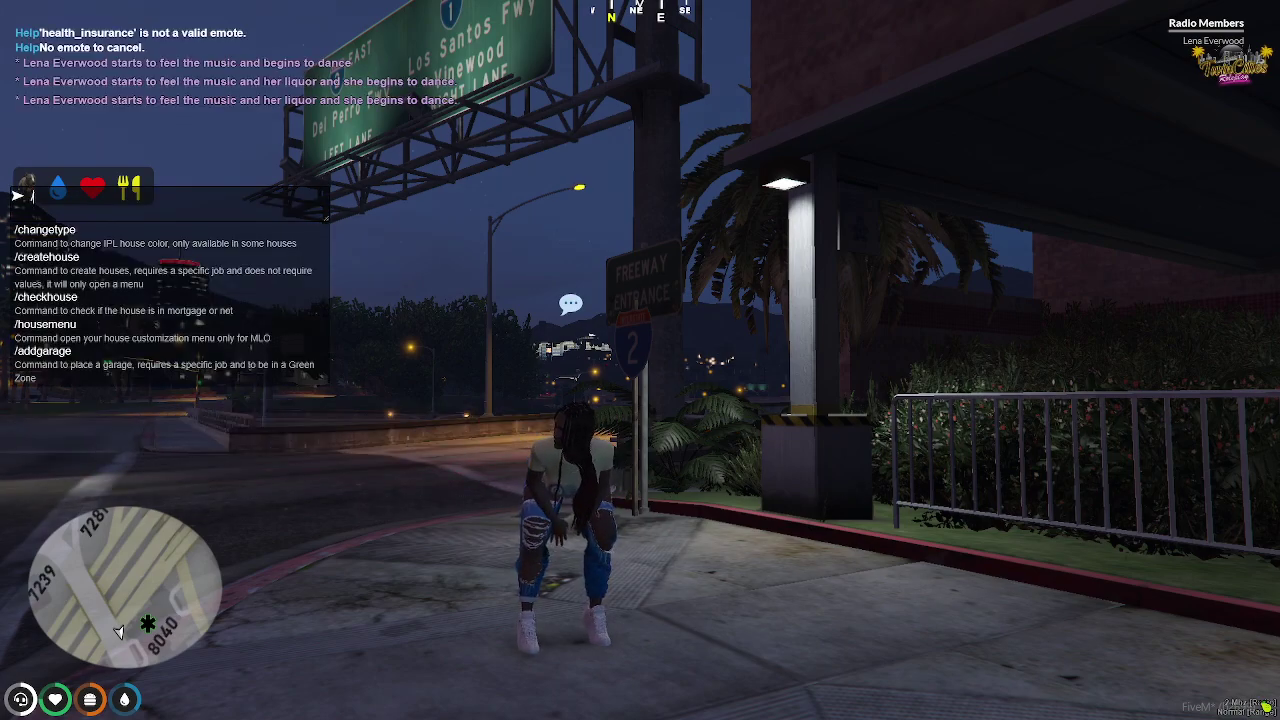
Step: Cancel the twerk emote with an /e command and walk along the sidewalk toward the cranes
type("e d")
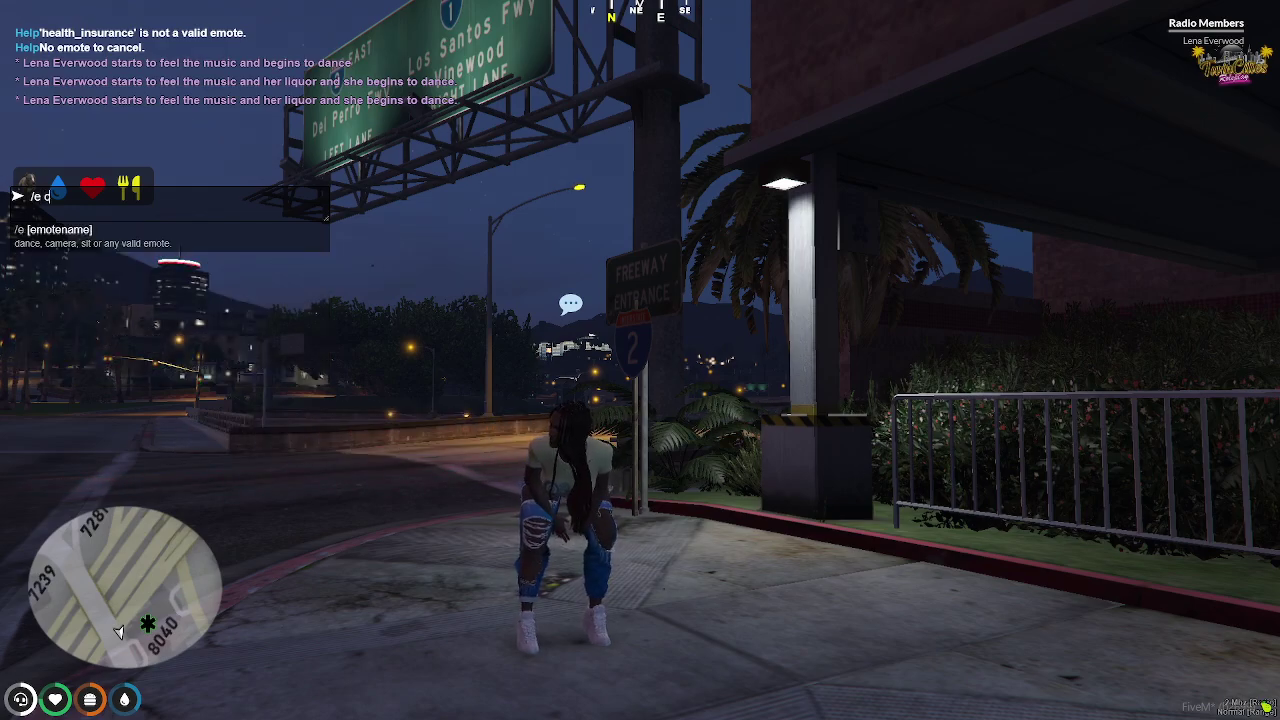
key("Return")
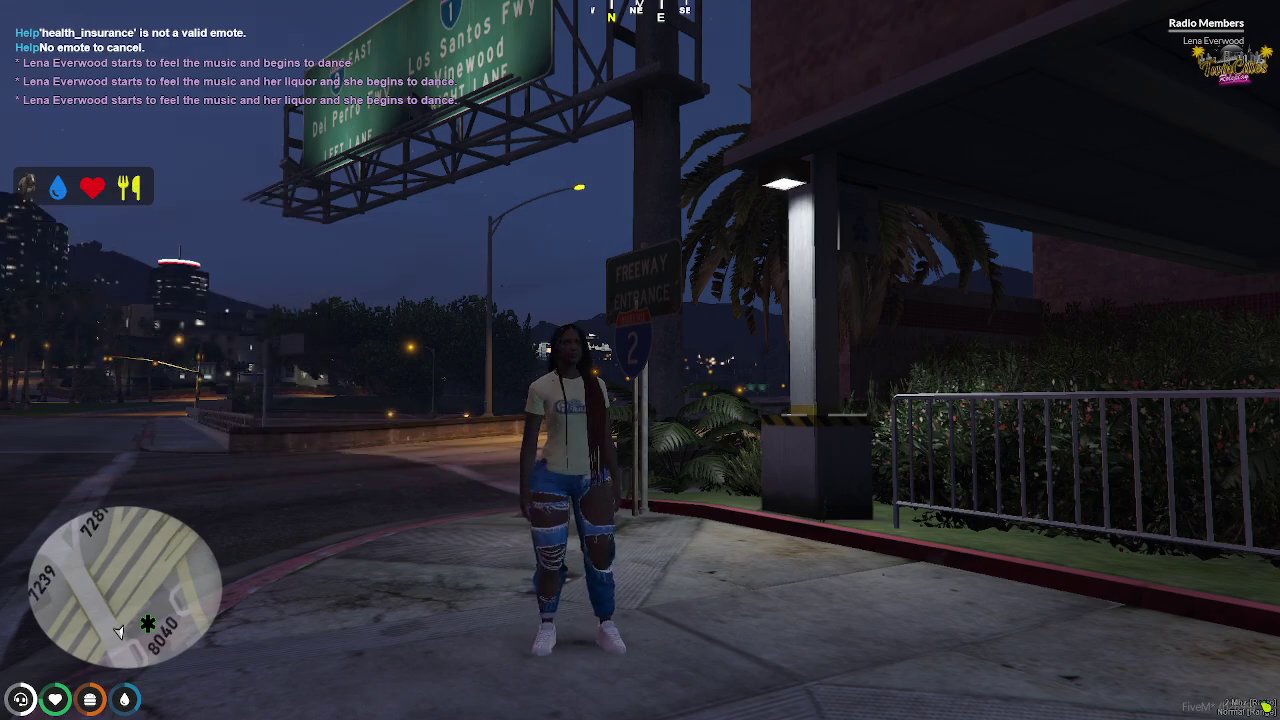
key("w")
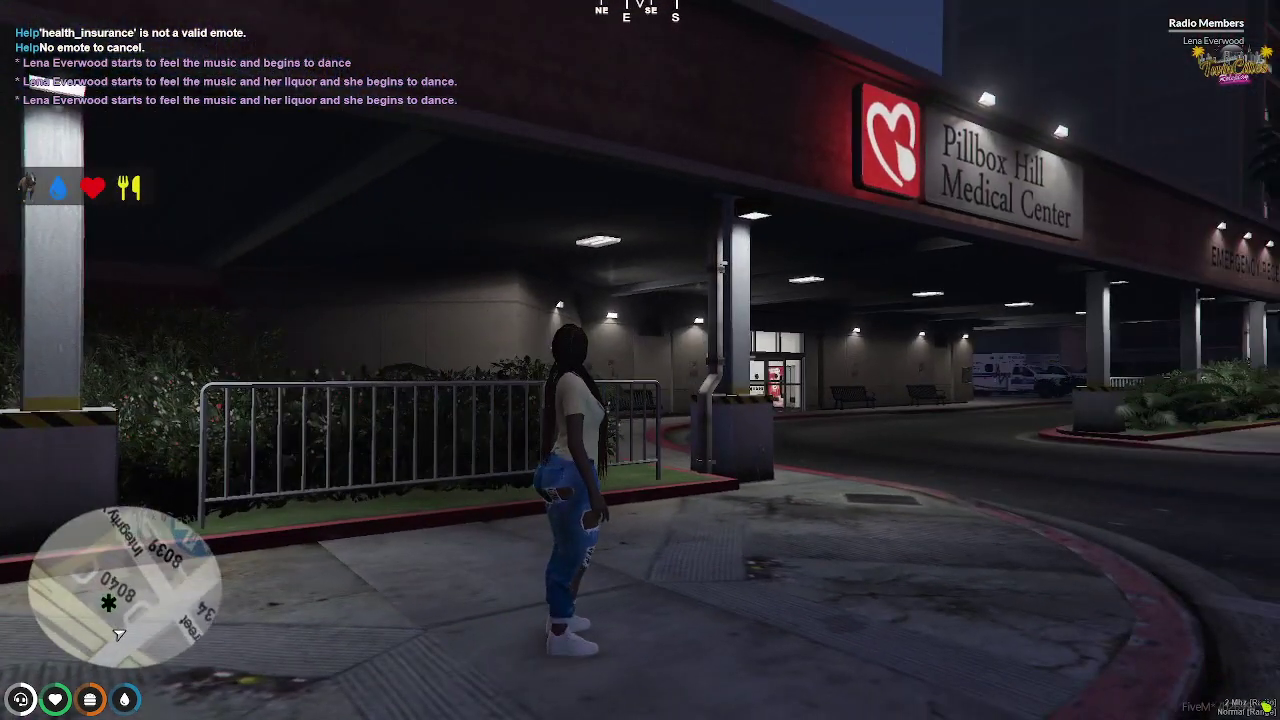
key("w")
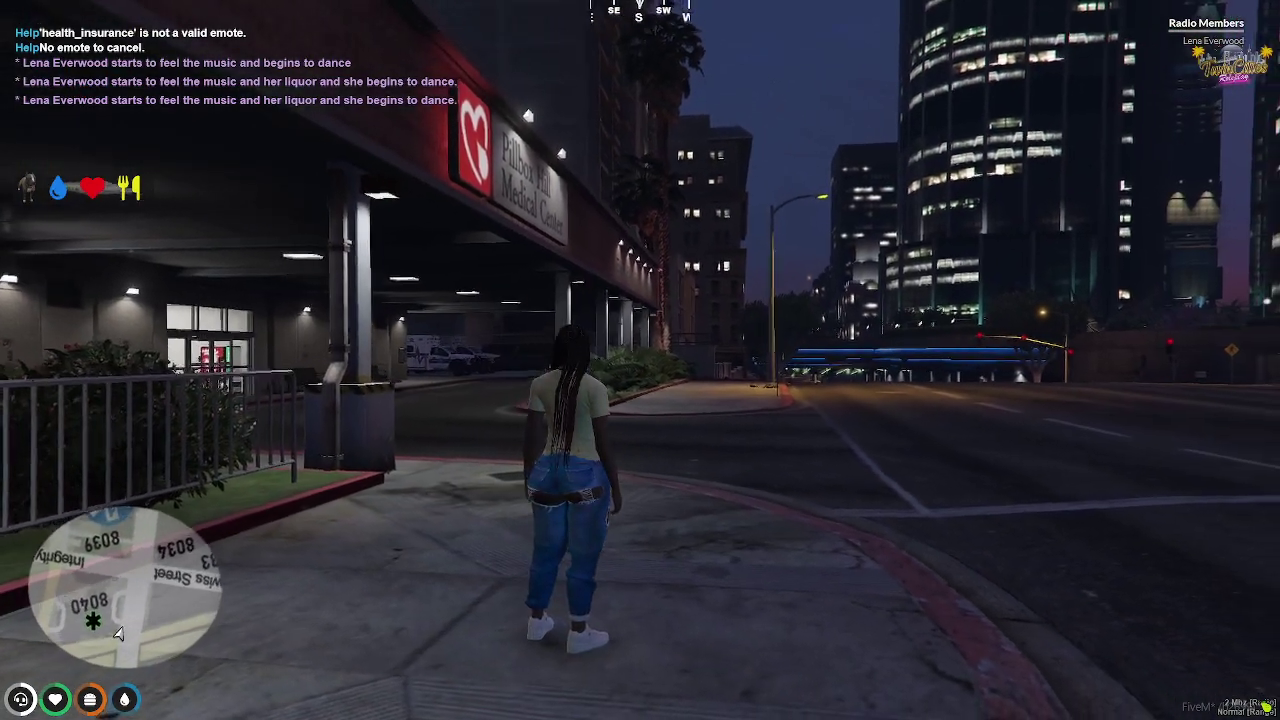
key("w")
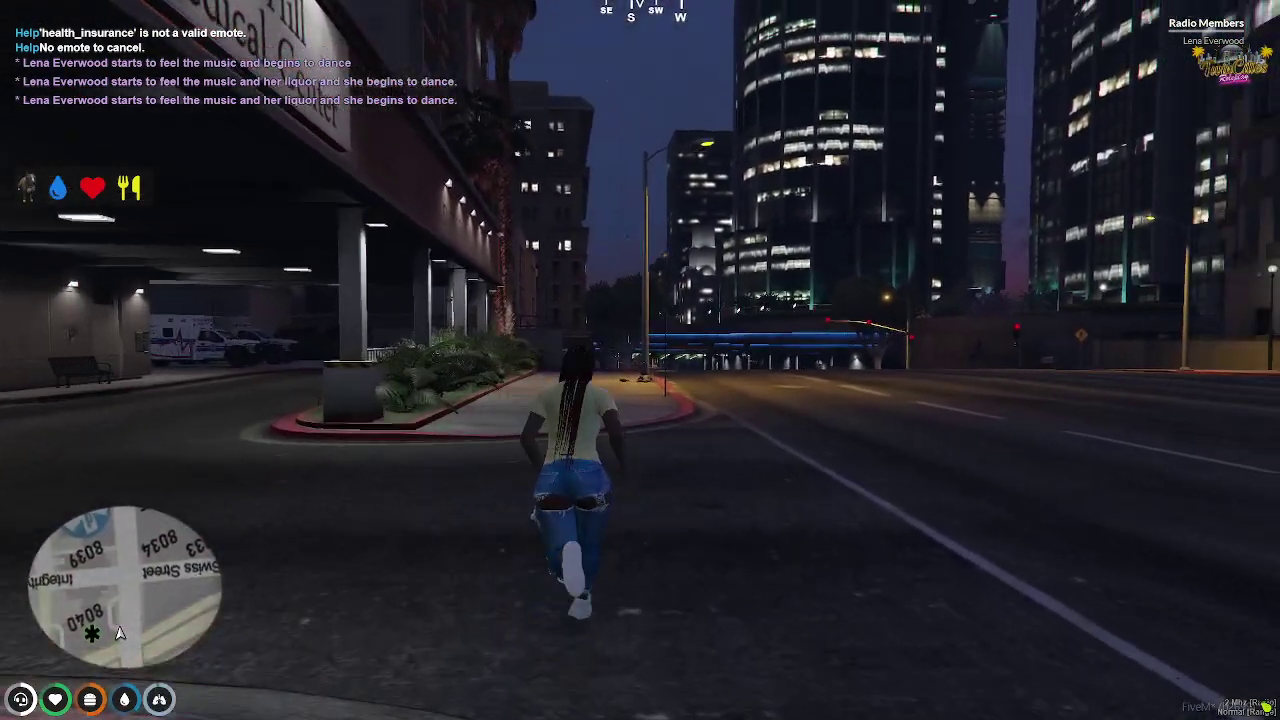
key("w")
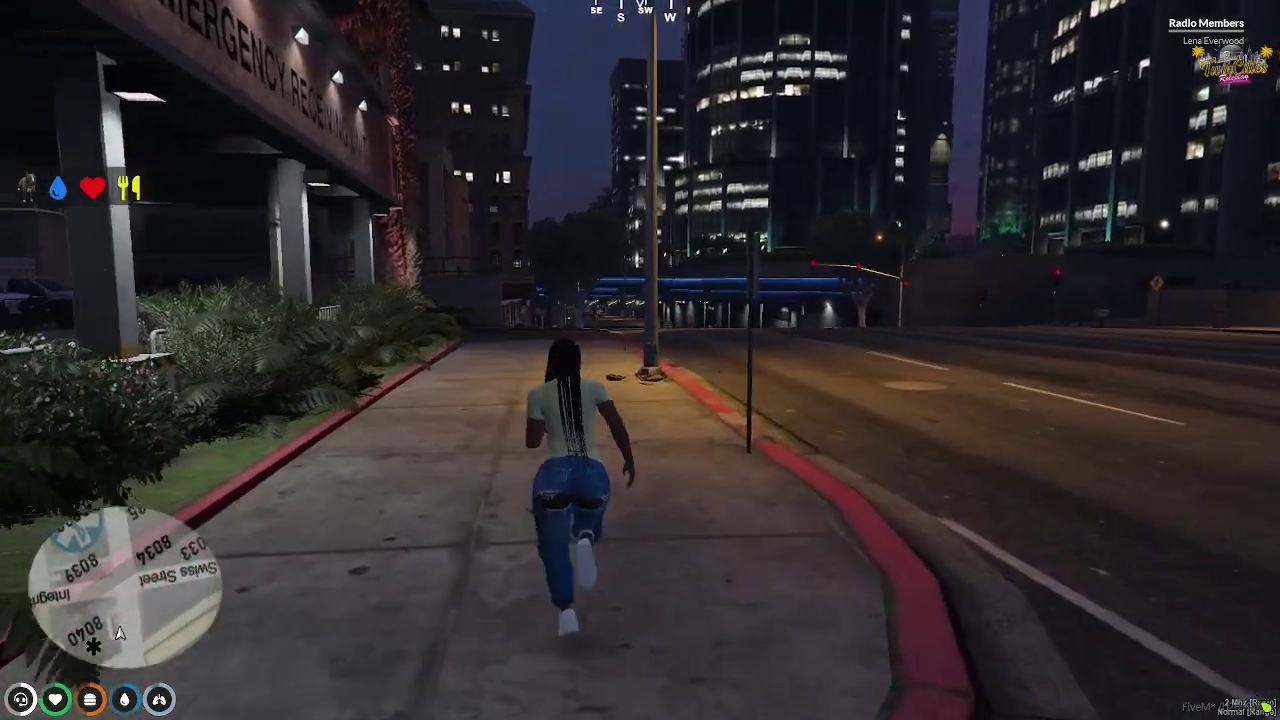
key("w")
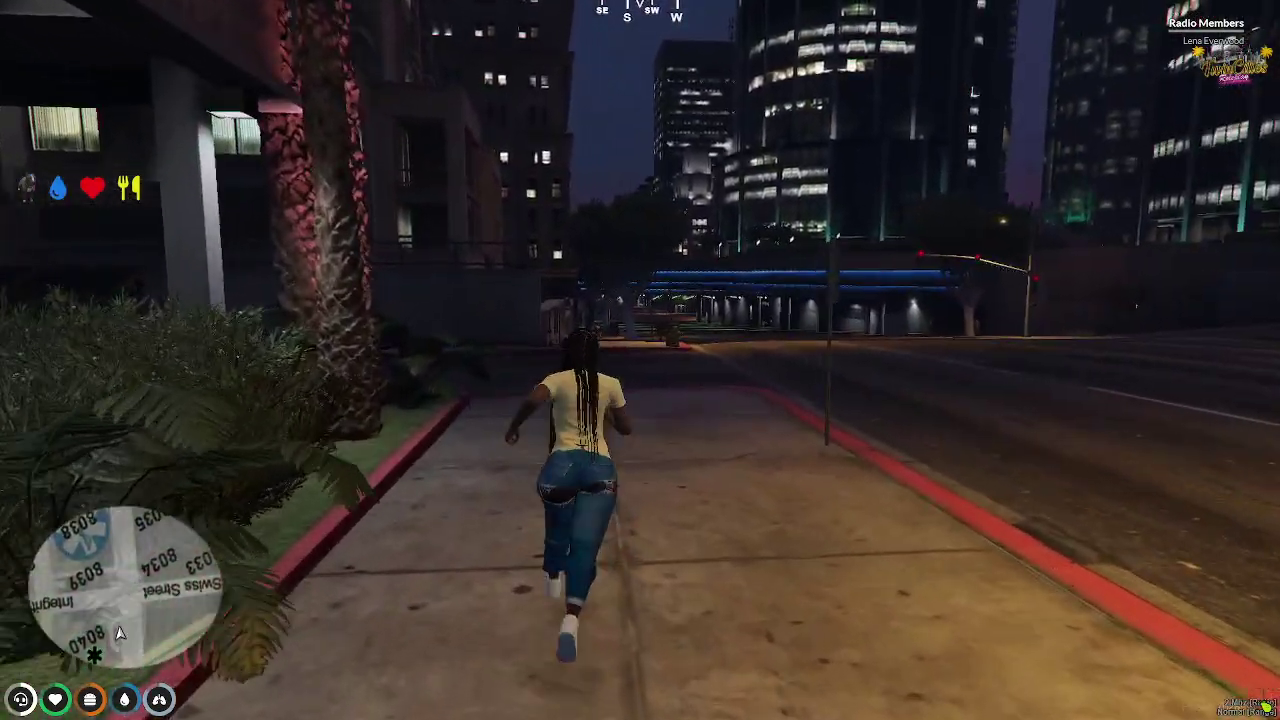
key("w")
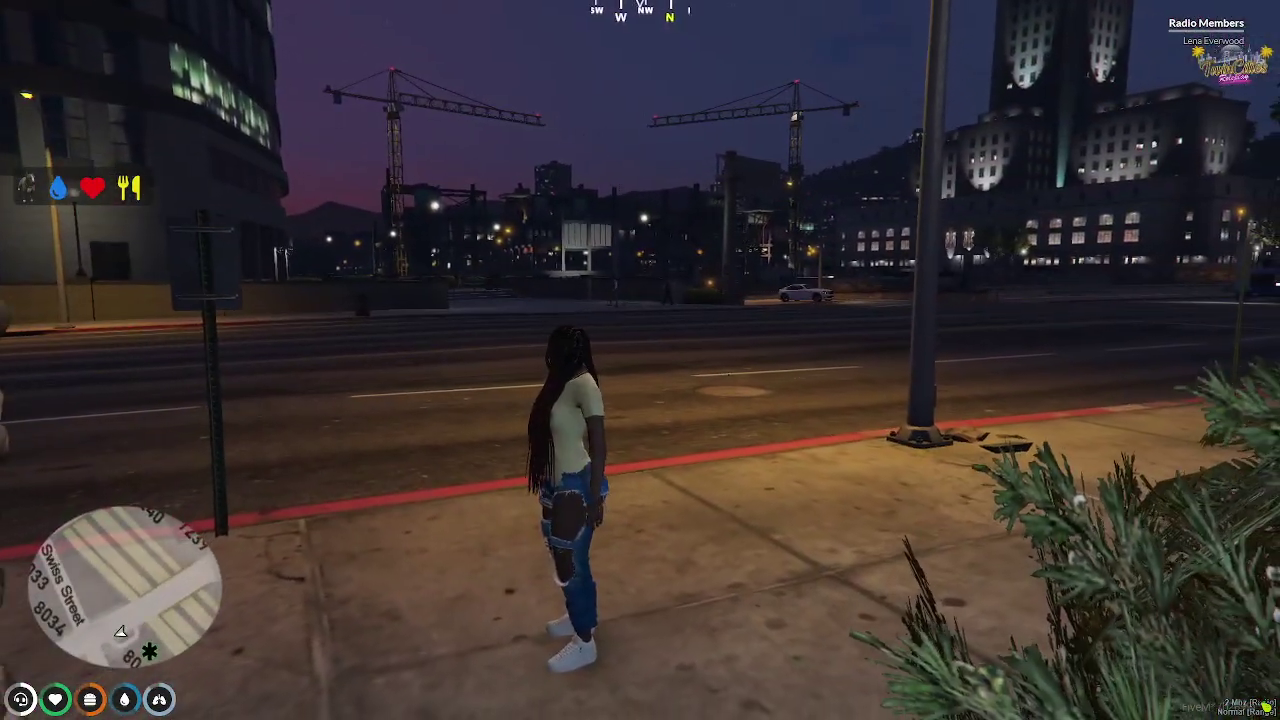
key("w")
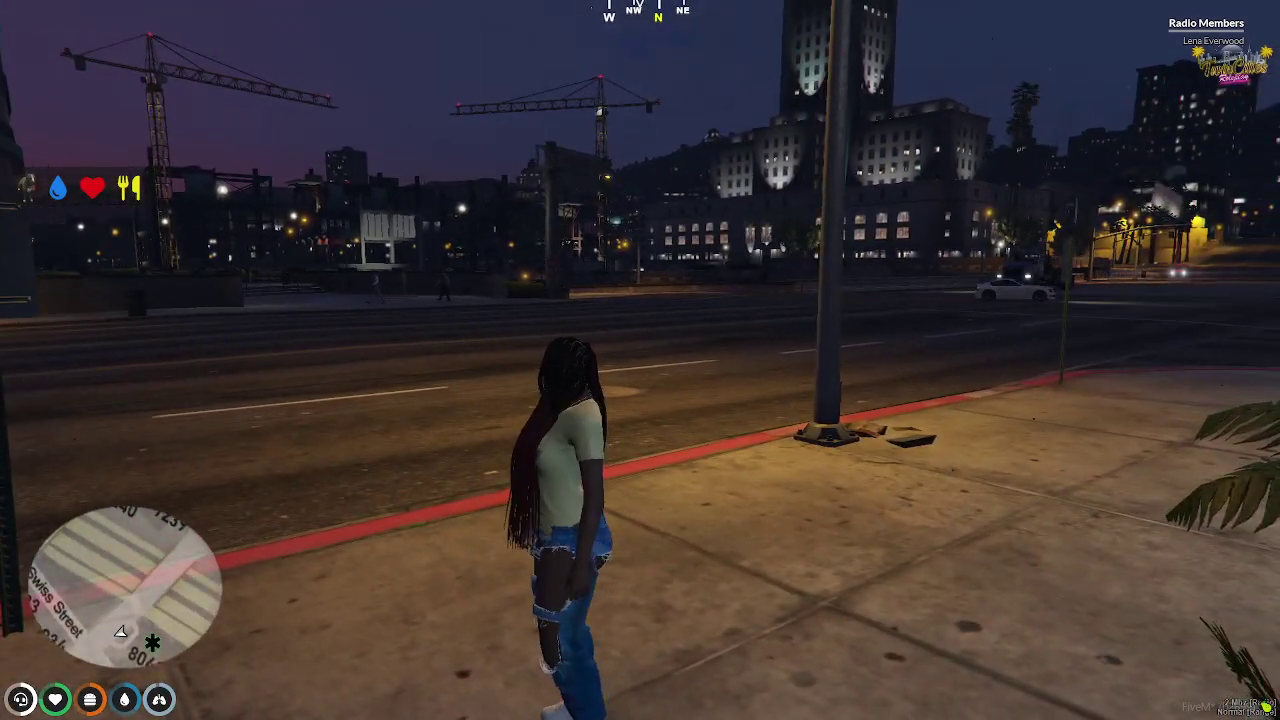